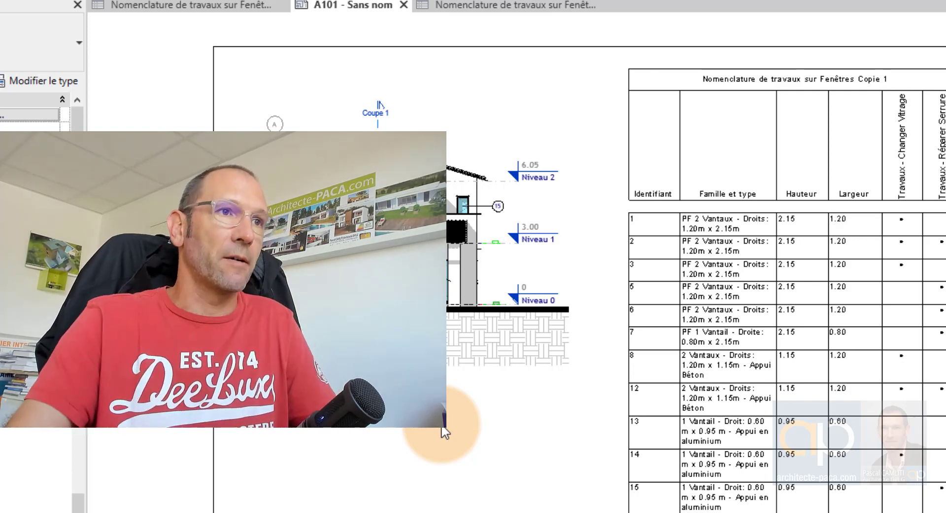
pyautogui.click(441, 423)
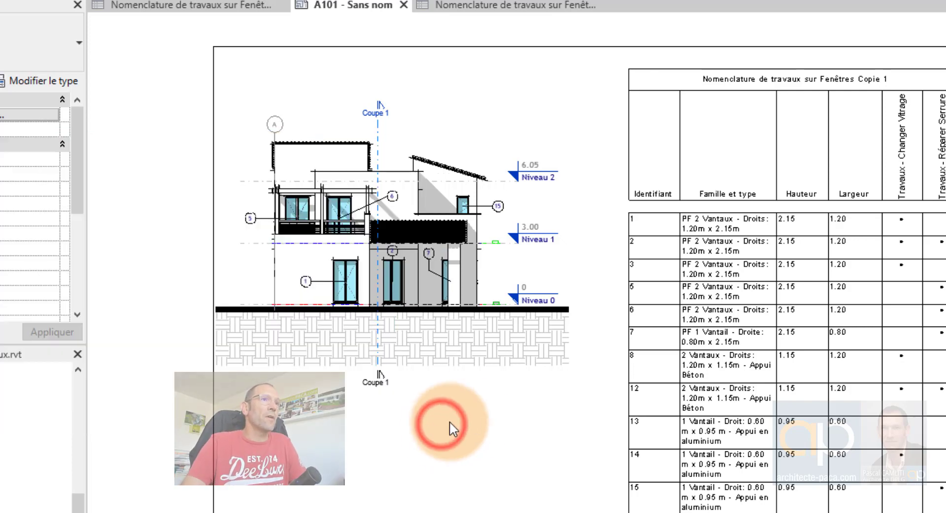
pyautogui.click(720, 308)
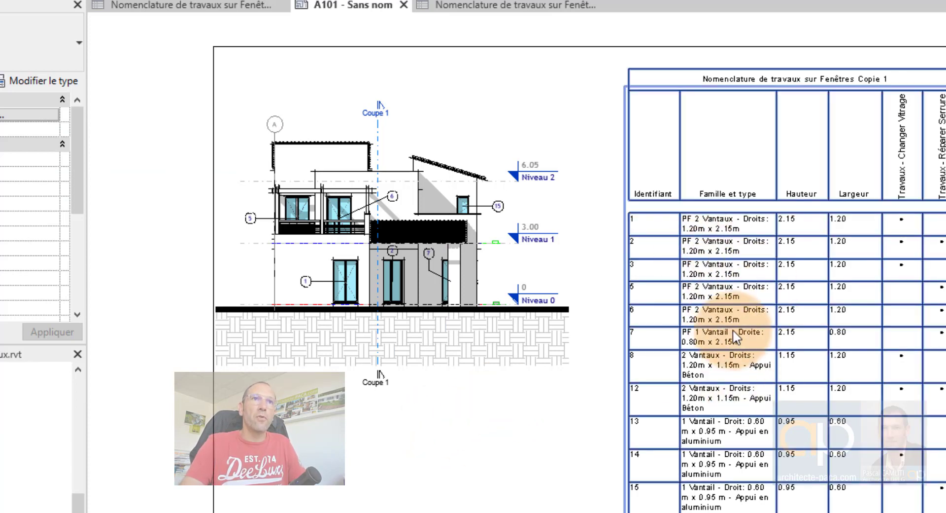
pyautogui.click(409, 499)
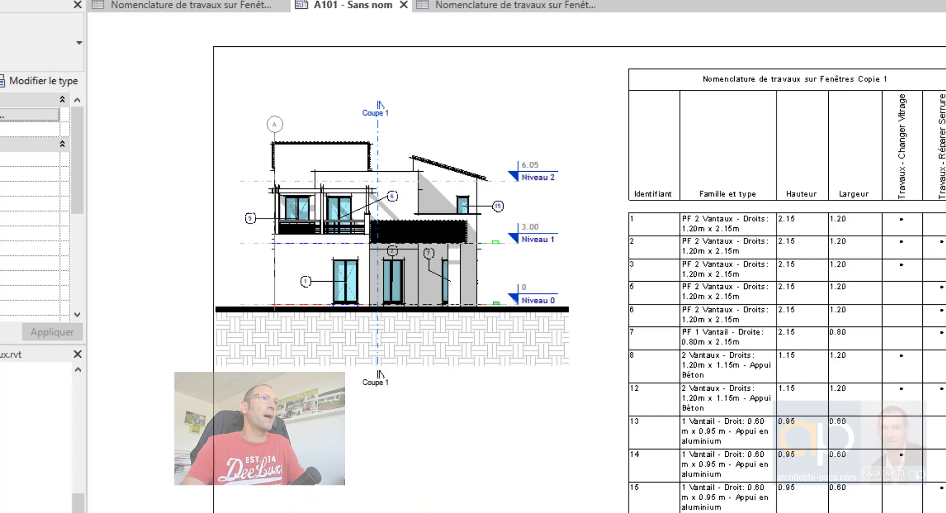
# Step: Add an instance project parameter named "Travaux - Reprendre Tableau" with the parameter type Oui/Non
pyautogui.moveTo(367, 158); pyautogui.dragTo(508, 135)
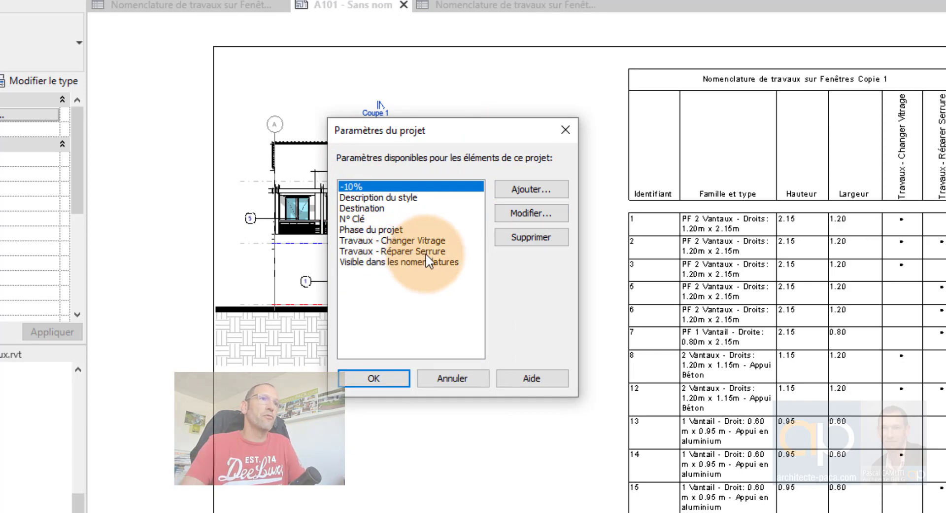
pyautogui.click(513, 190)
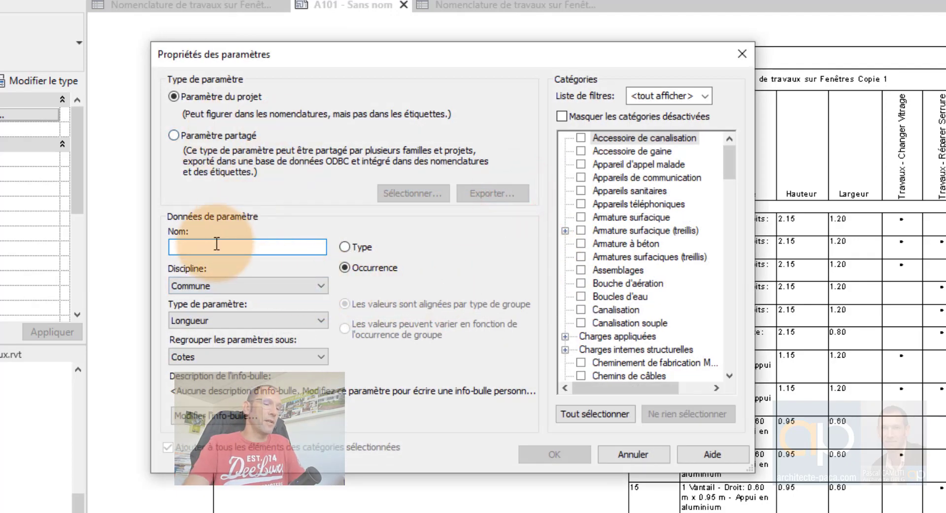
pyautogui.write('Travaux -')
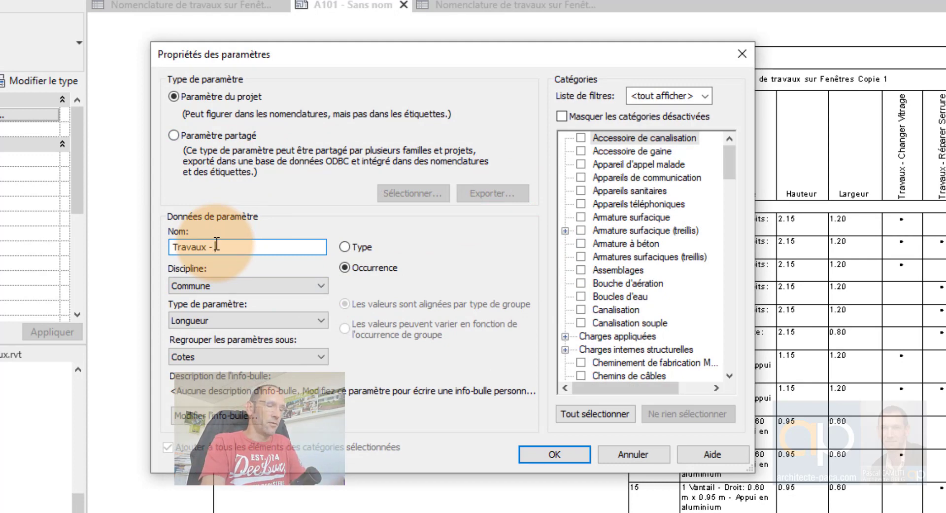
pyautogui.write('Reprendr')
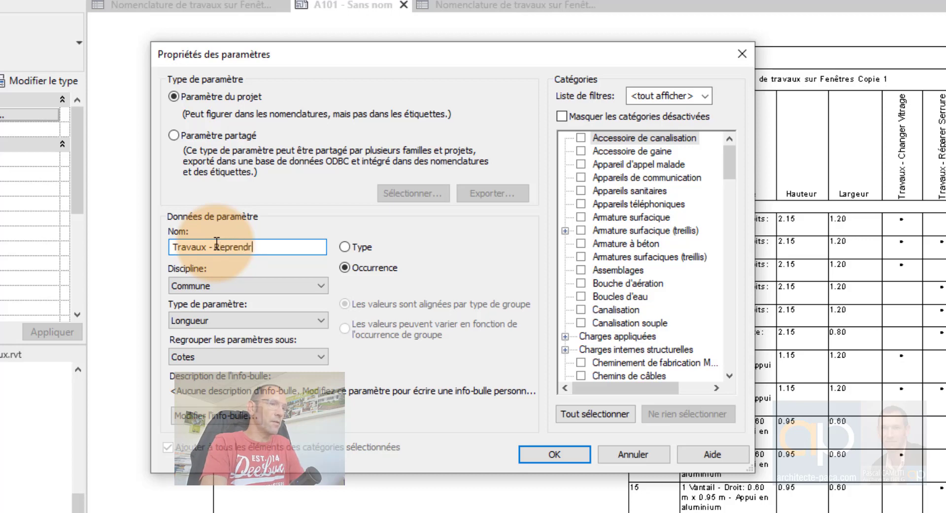
pyautogui.write('e Tableau')
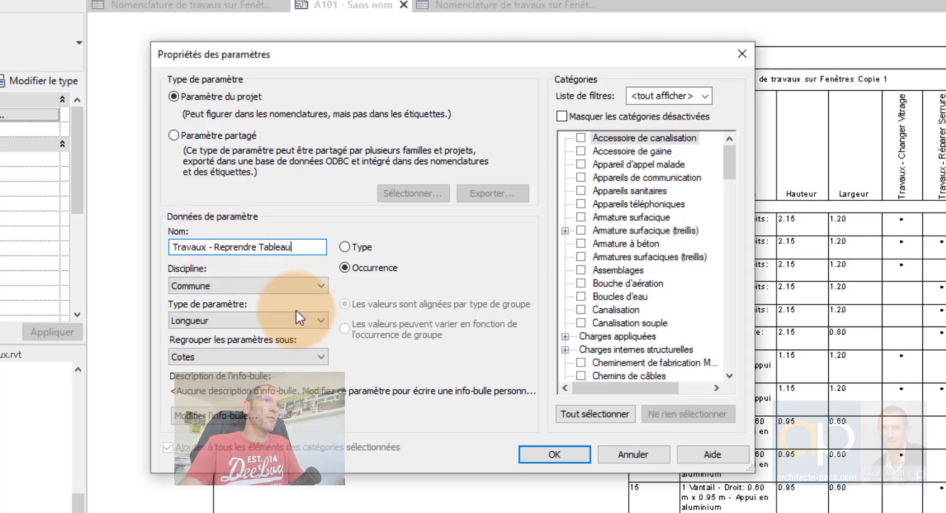
pyautogui.click(239, 320)
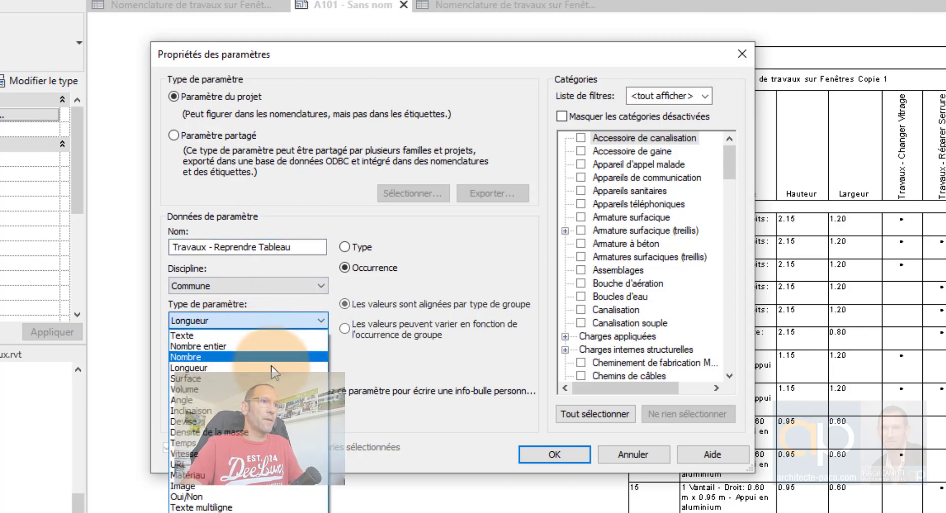
pyautogui.click(224, 496)
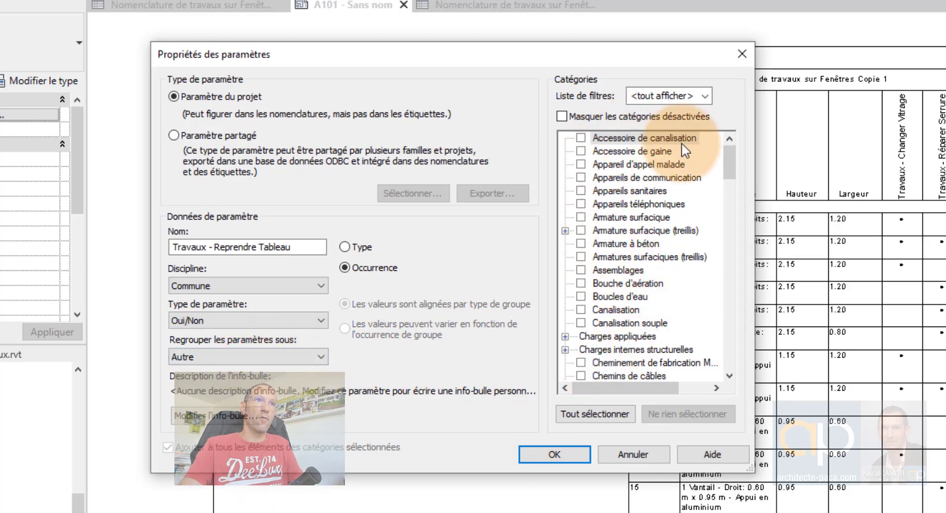
# Step: Assign the new parameter to the Fenêtres category only and confirm the project parameters
pyautogui.click(584, 283)
pyautogui.scroll(-8, 587, 279)
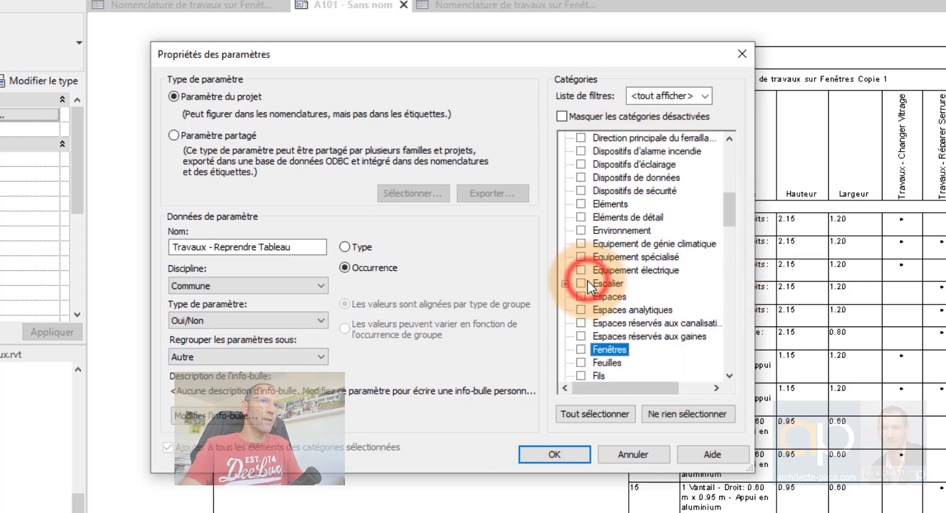
pyautogui.scroll(3, 589, 246)
pyautogui.scroll(4, 591, 217)
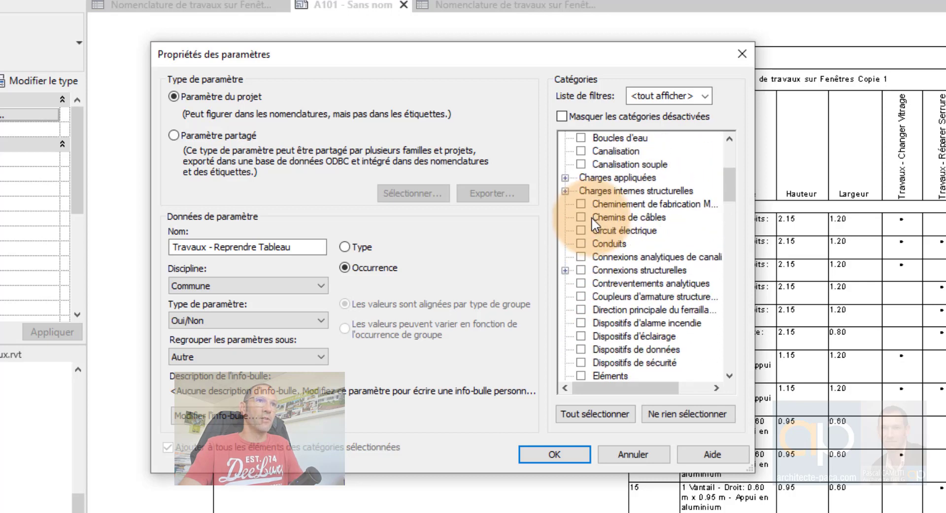
pyautogui.click(581, 216)
pyautogui.scroll(-7, 638, 247)
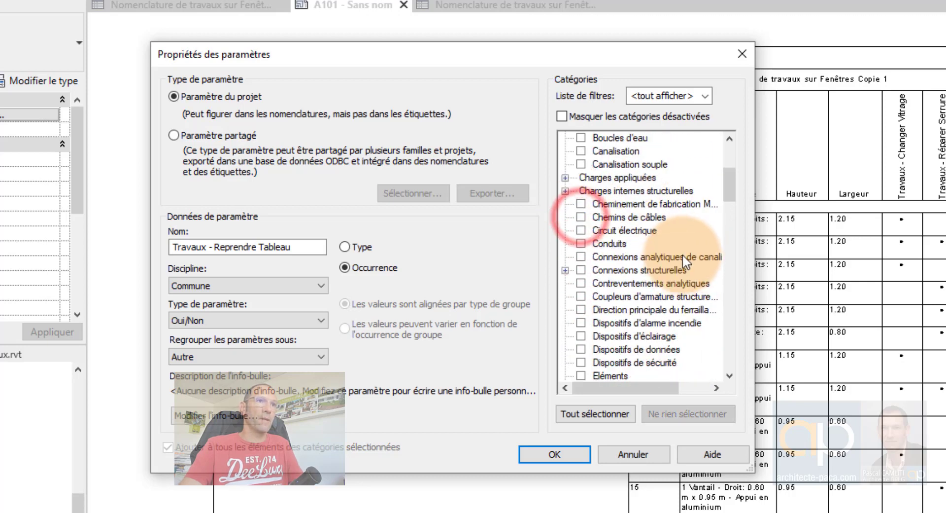
pyautogui.click(581, 349)
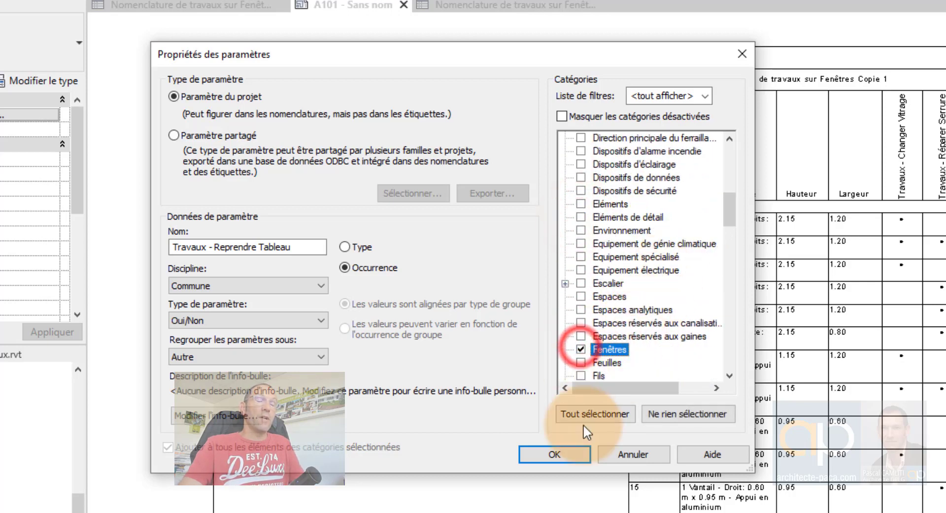
pyautogui.click(557, 451)
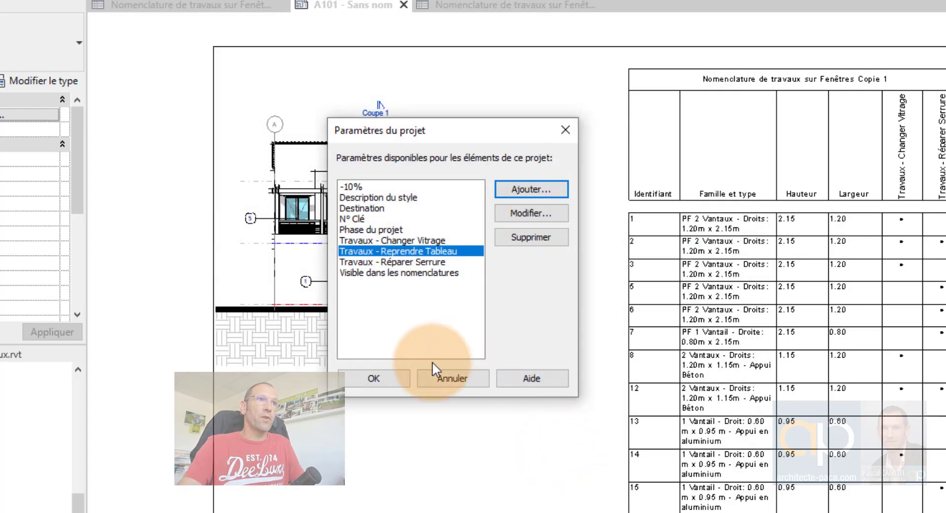
pyautogui.click(391, 377)
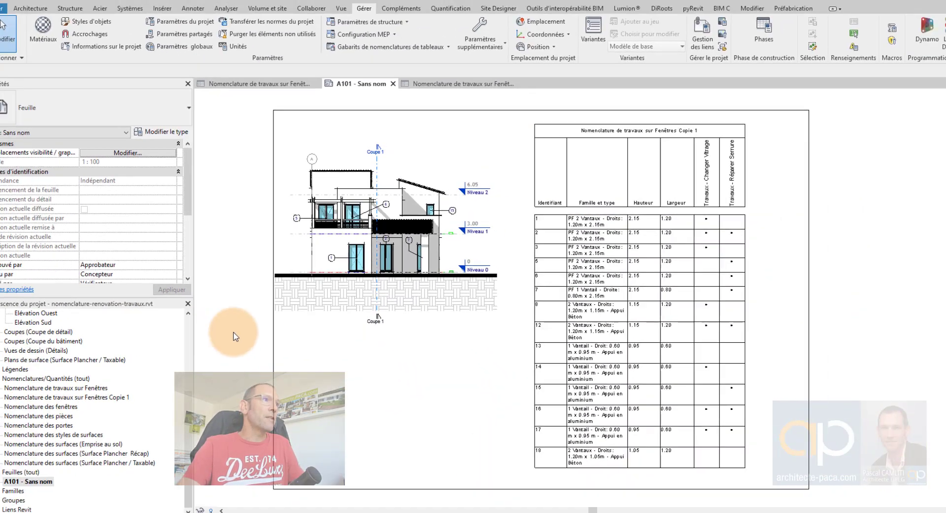
# Step: In the sheet's south elevation, turn off Travaux - Reprendre Tableau for the window with Identifiant 5, apply it and leave the view
pyautogui.click(292, 216)
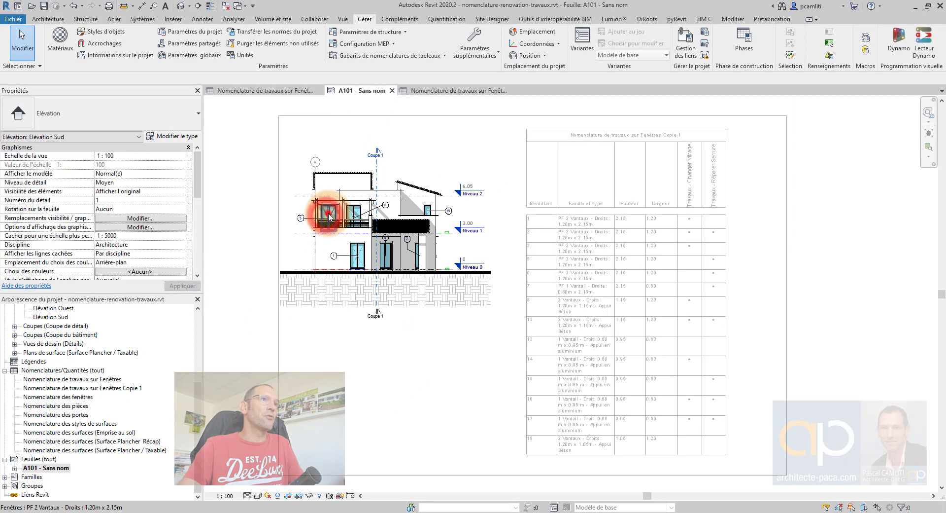
pyautogui.scroll(-5, 103, 231)
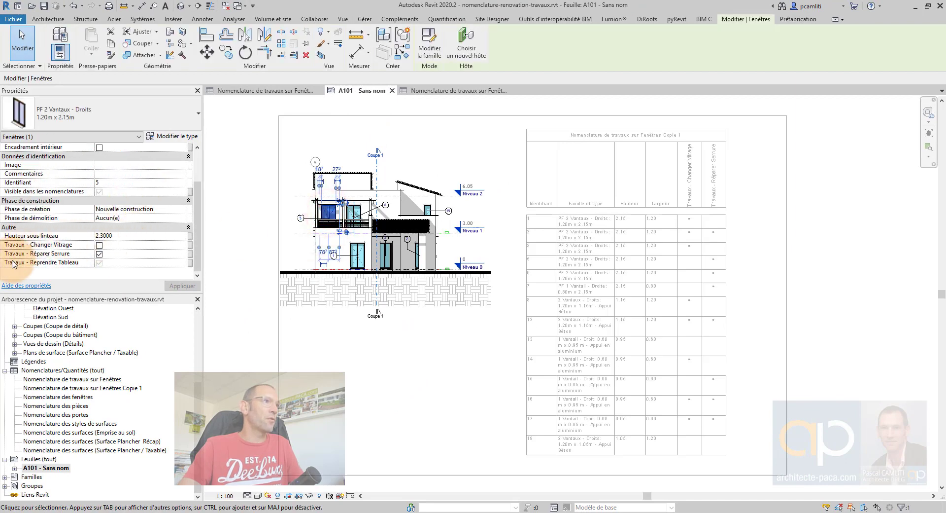
pyautogui.click(100, 266)
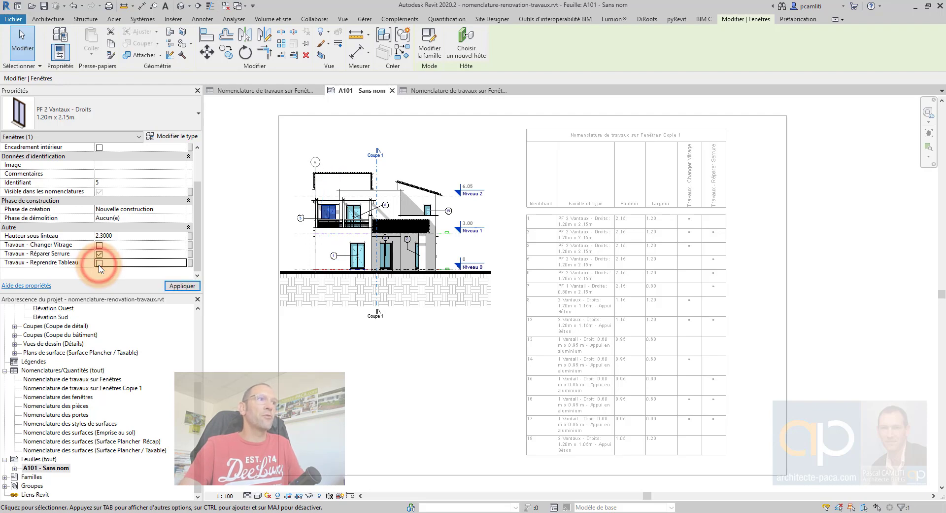
pyautogui.click(99, 266)
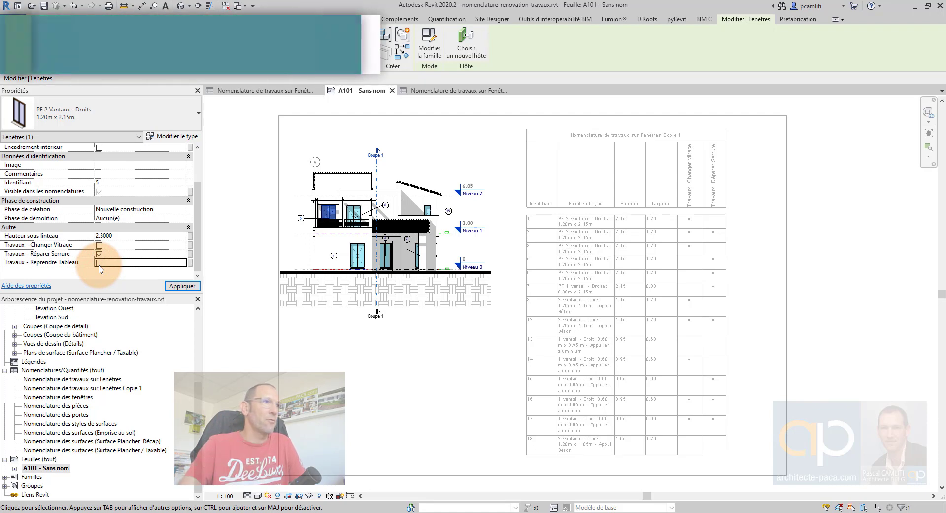
pyautogui.click(179, 286)
pyautogui.click(349, 330)
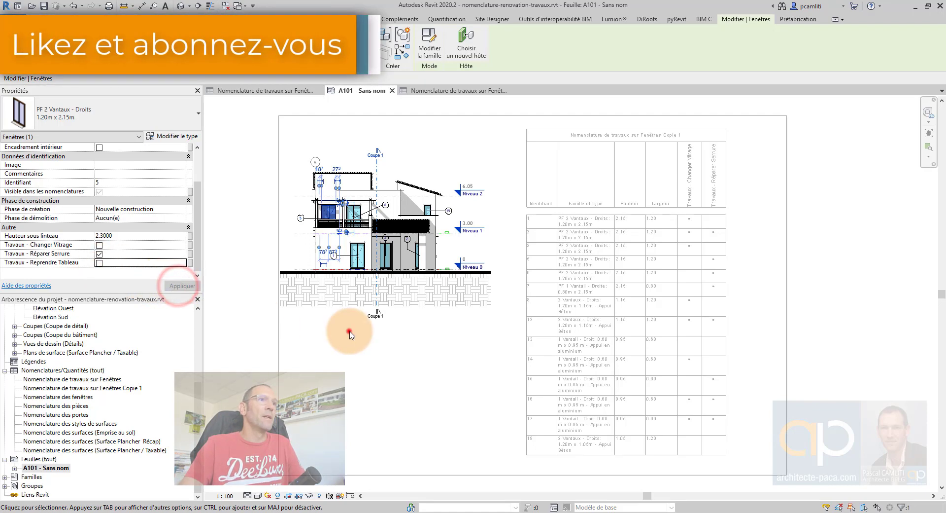
pyautogui.doubleClick(312, 379)
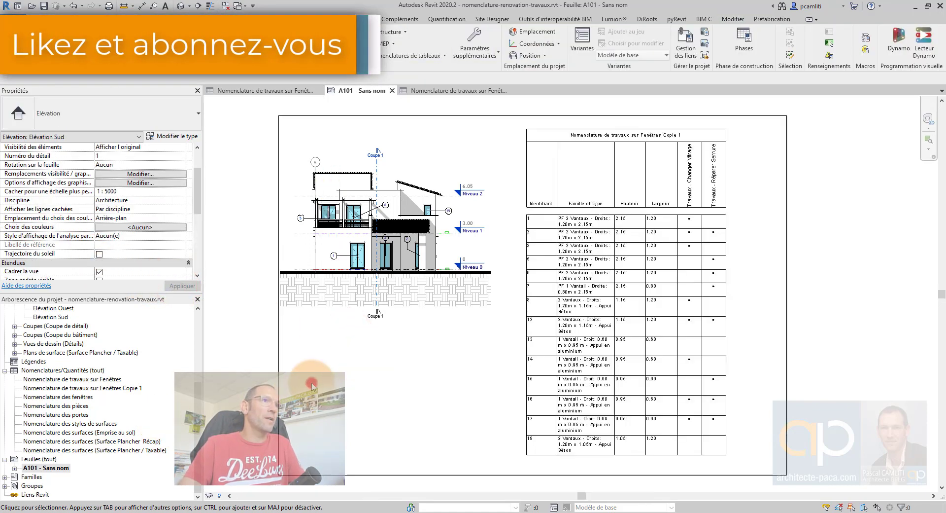
# Step: Open the schedule Nomenclature de travaux sur Fenêtres and add Travaux - Reprendre Tableau to its fields
pyautogui.click(106, 379)
pyautogui.doubleClick(106, 380)
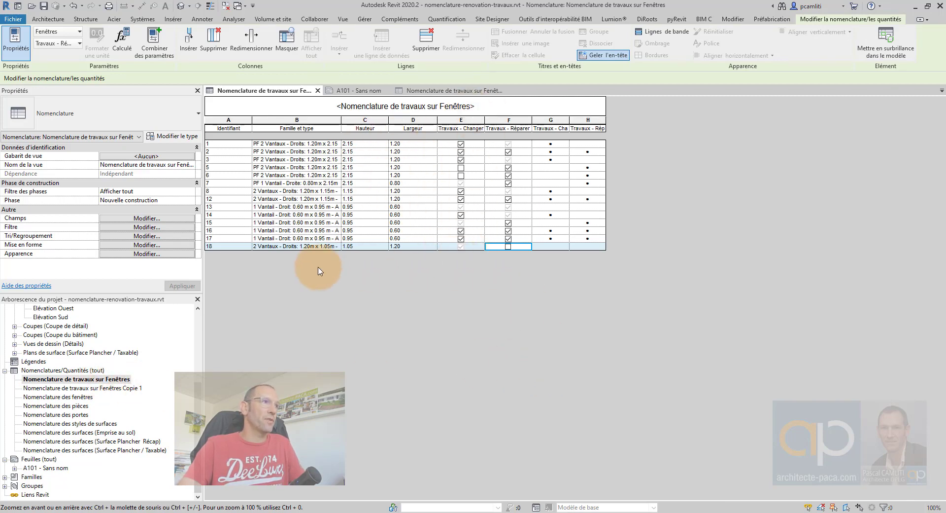
pyautogui.click(156, 218)
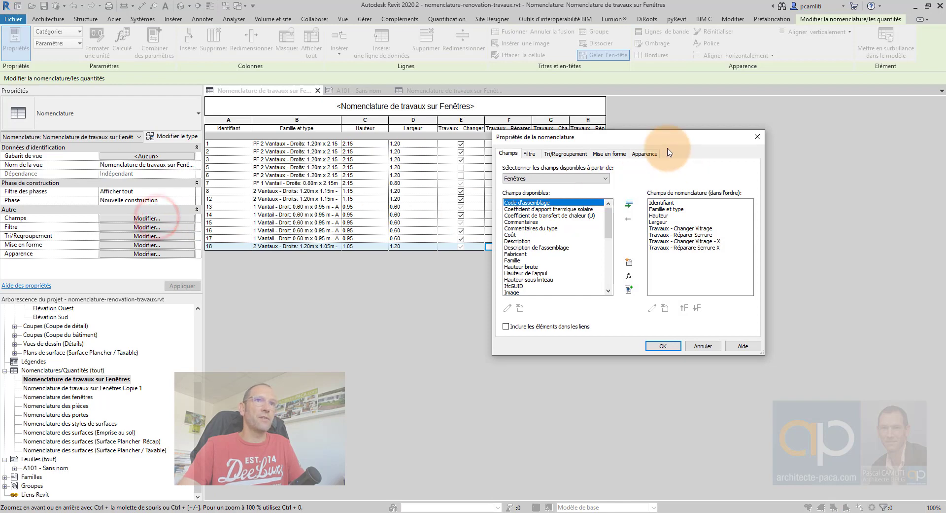
pyautogui.moveTo(668, 138); pyautogui.dragTo(600, 145)
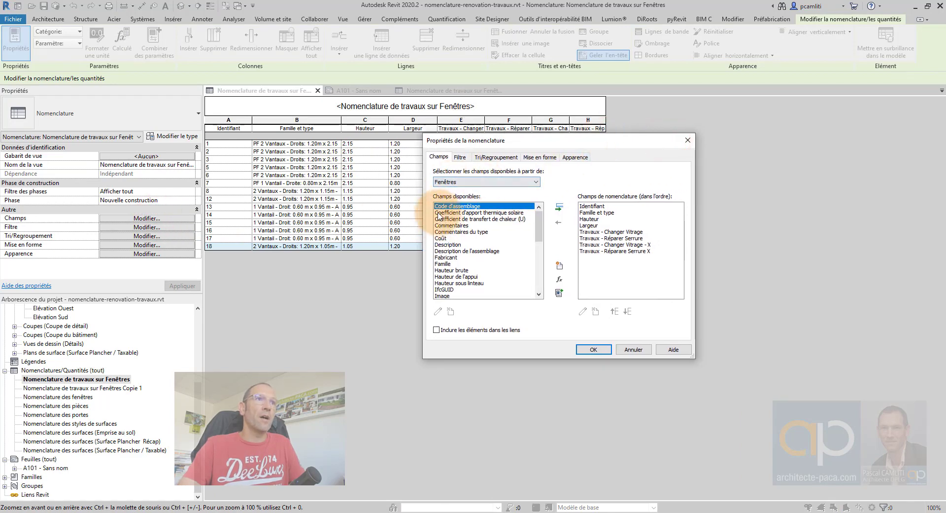
pyautogui.scroll(-10, 515, 254)
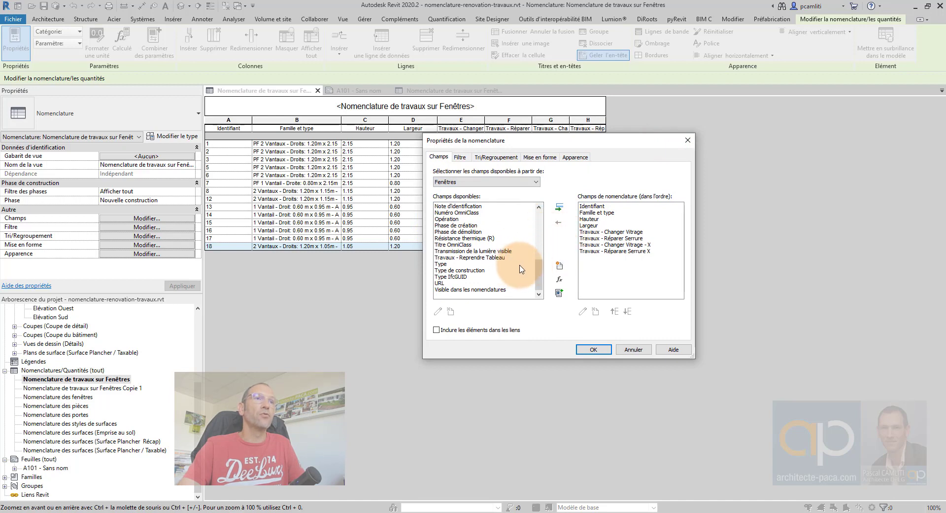
pyautogui.click(476, 257)
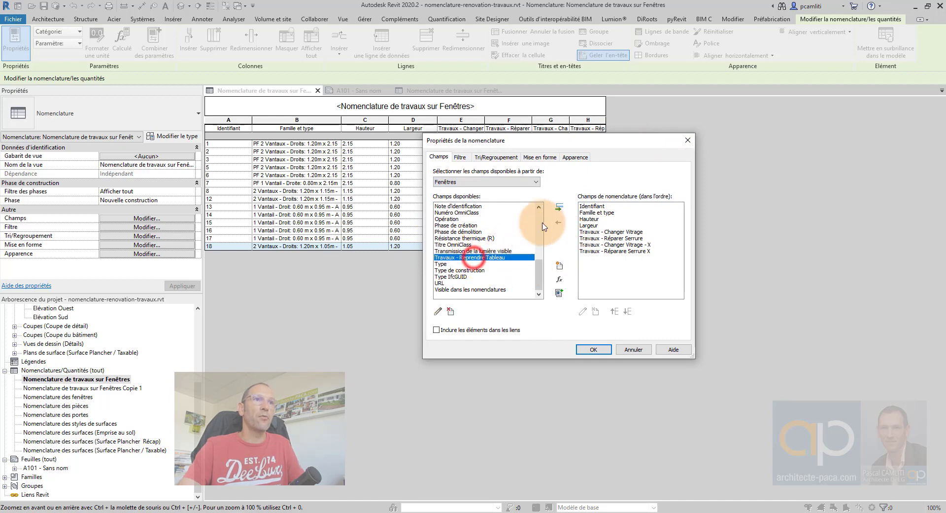
pyautogui.click(559, 207)
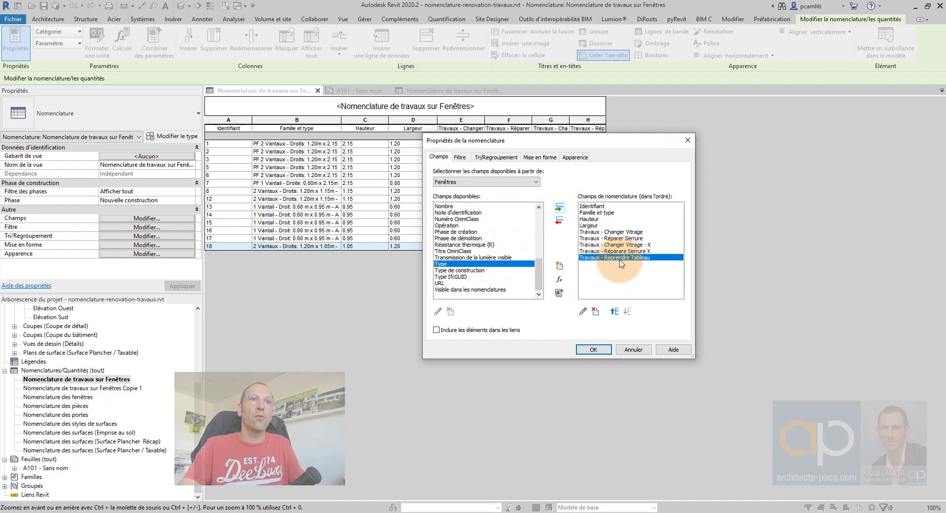
# Step: Add a calculated value named "Travaux - Reprendre Taableau" with type Texte and insert the field Travaux - Reprendre Tableau into its formula
pyautogui.click(560, 281)
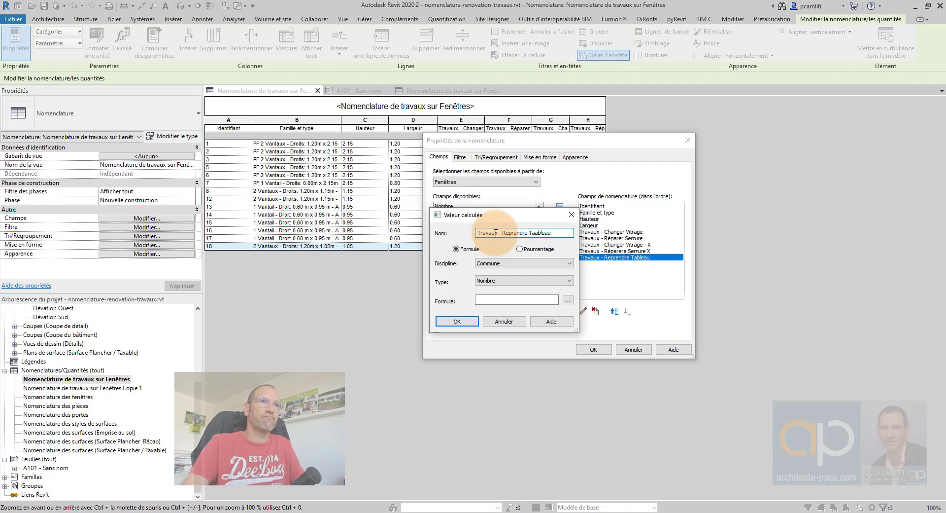
pyautogui.click(502, 280)
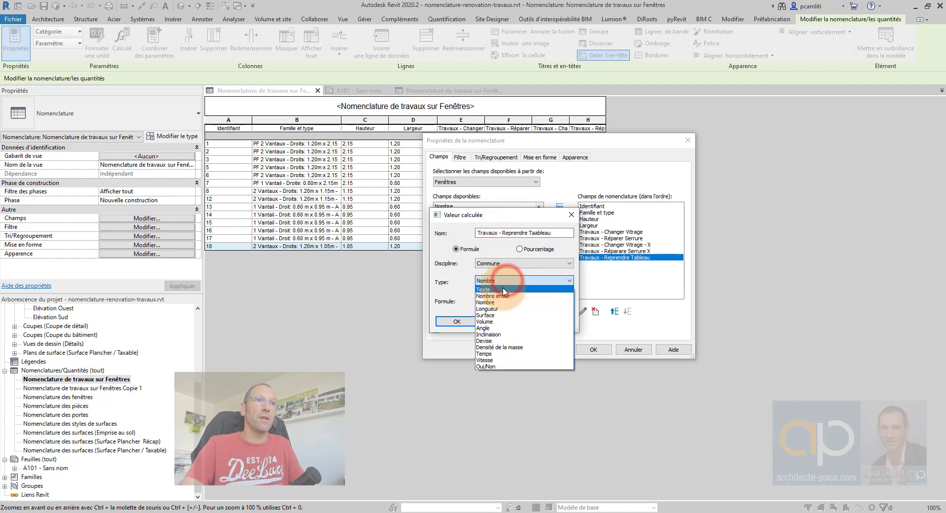
pyautogui.click(503, 290)
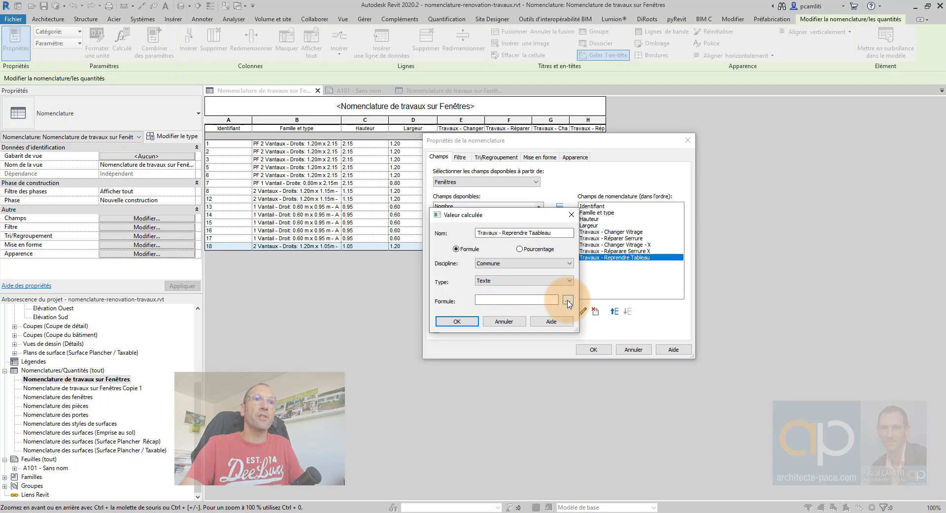
pyautogui.click(568, 301)
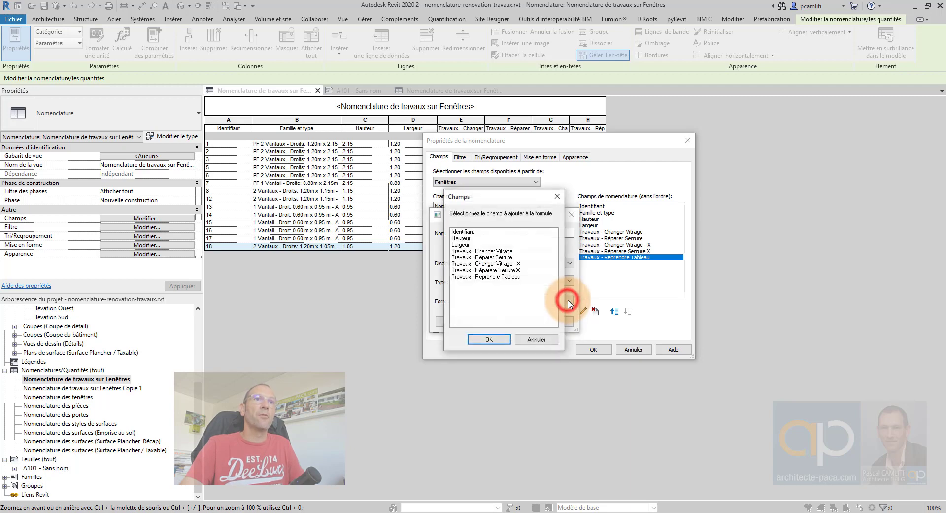
pyautogui.click(516, 277)
pyautogui.click(489, 339)
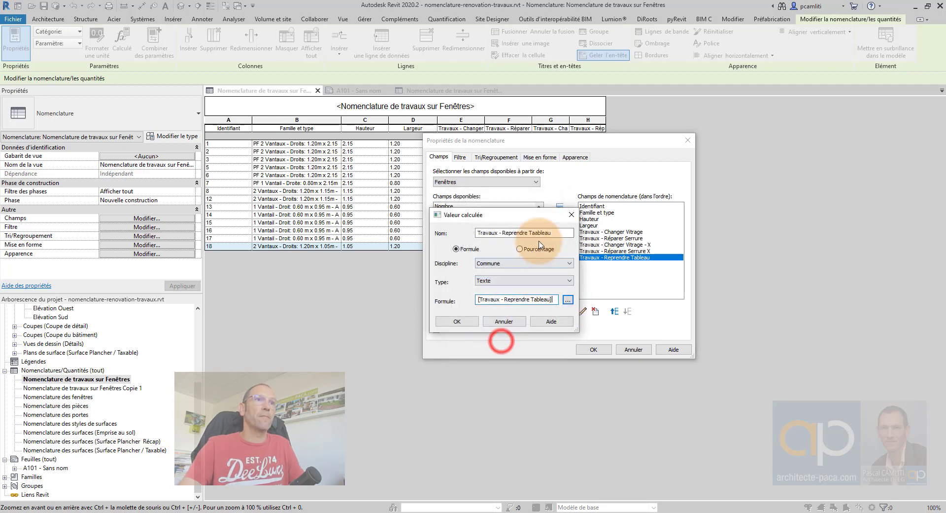
# Step: Append X to the calculated value's name, complete its formula as if([Travaux - Reprendre Tableau],"●","") and confirm it
pyautogui.click(555, 235)
pyautogui.write('X')
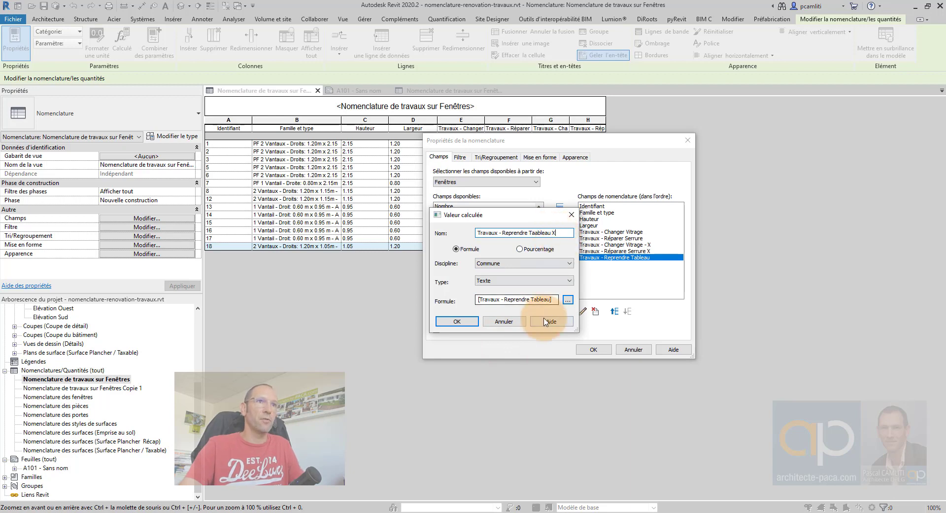
pyautogui.click(479, 298)
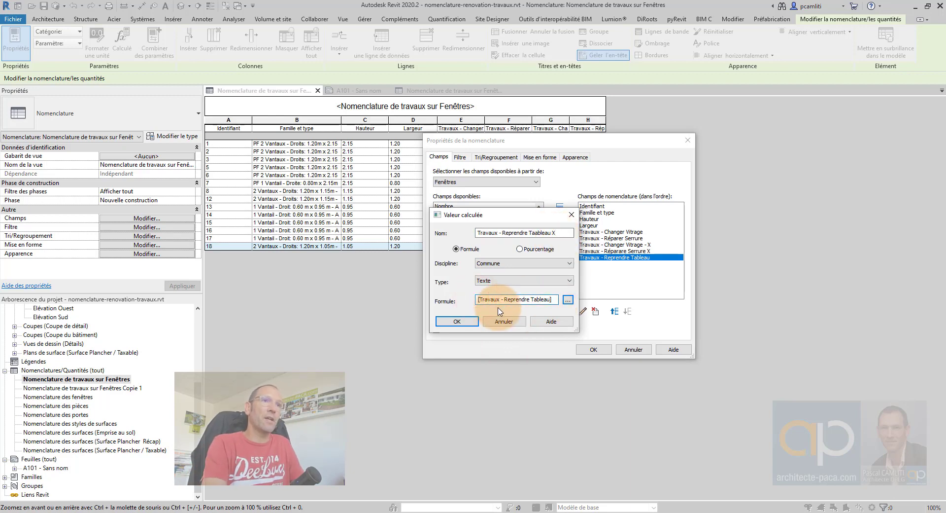
pyautogui.write('i')
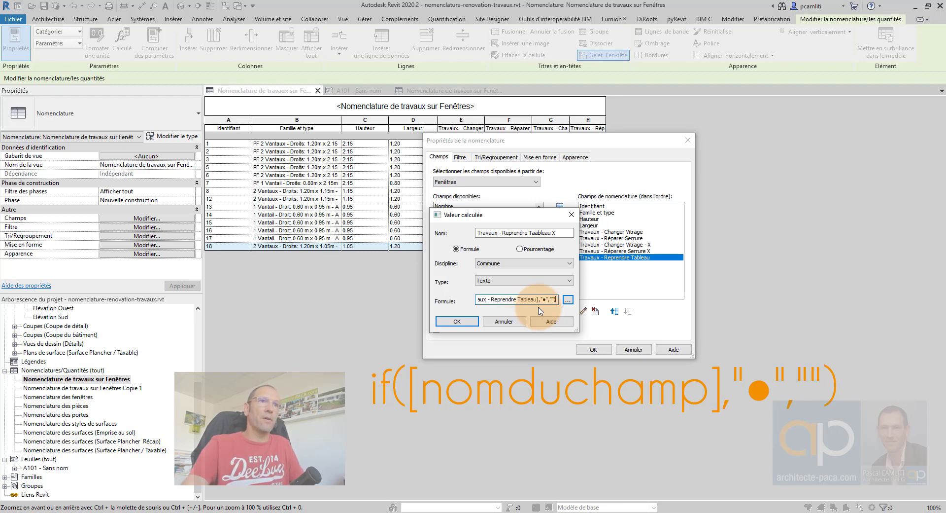
pyautogui.click(457, 321)
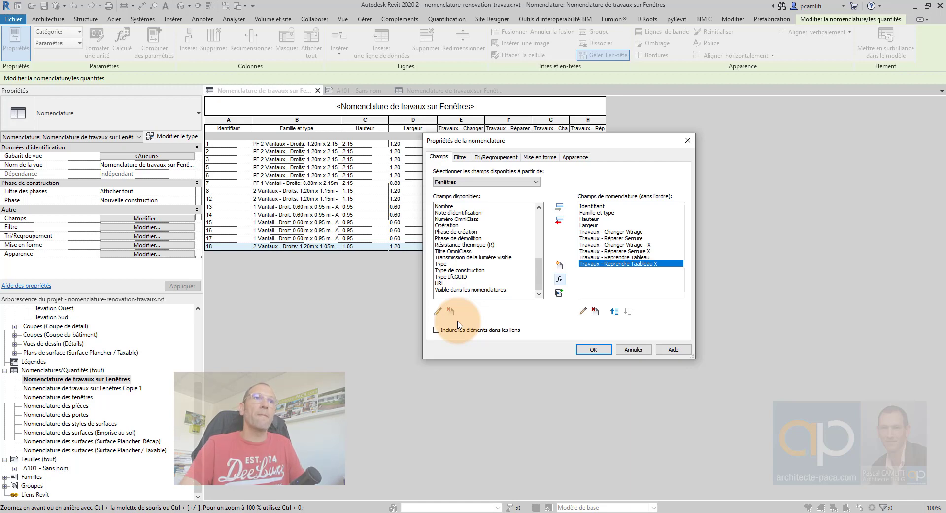
# Step: Correct the calculated field's name to "Travaux - Reprendre Tableau X" and confirm the schedule properties
pyautogui.click(582, 311)
pyautogui.click(536, 233)
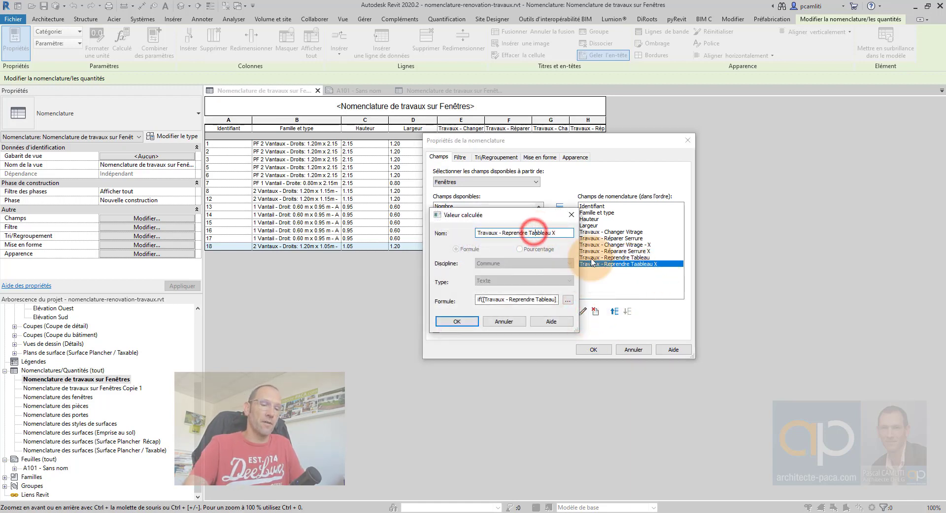
pyautogui.click(470, 321)
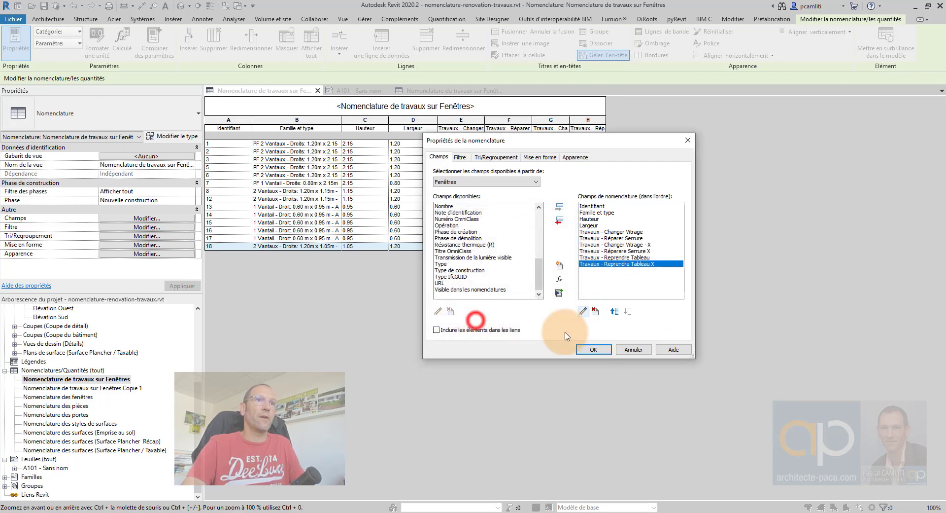
pyautogui.click(589, 349)
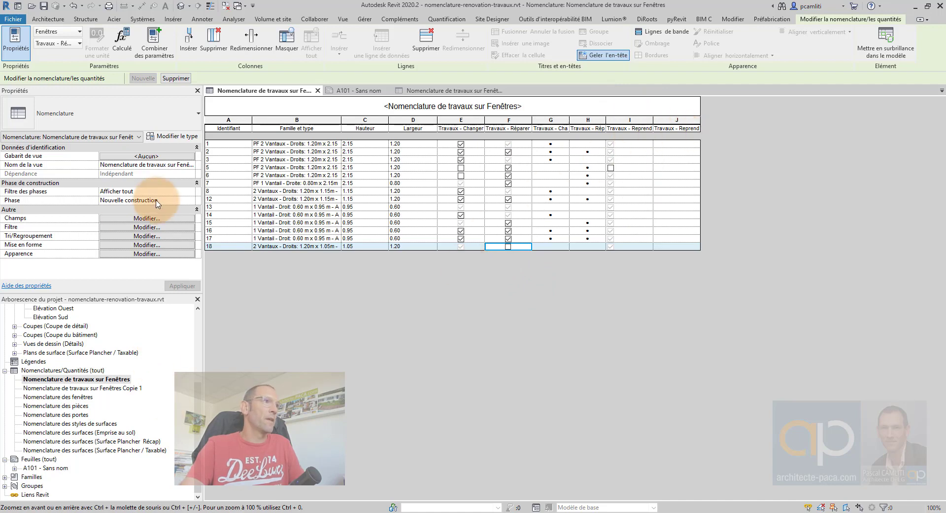
# Step: Reorder the schedule fields so Travaux - Reprendre Tableau sits directly above Travaux - Changer Vitrage - X, with Travaux - Reprendre Tableau X last
pyautogui.click(119, 219)
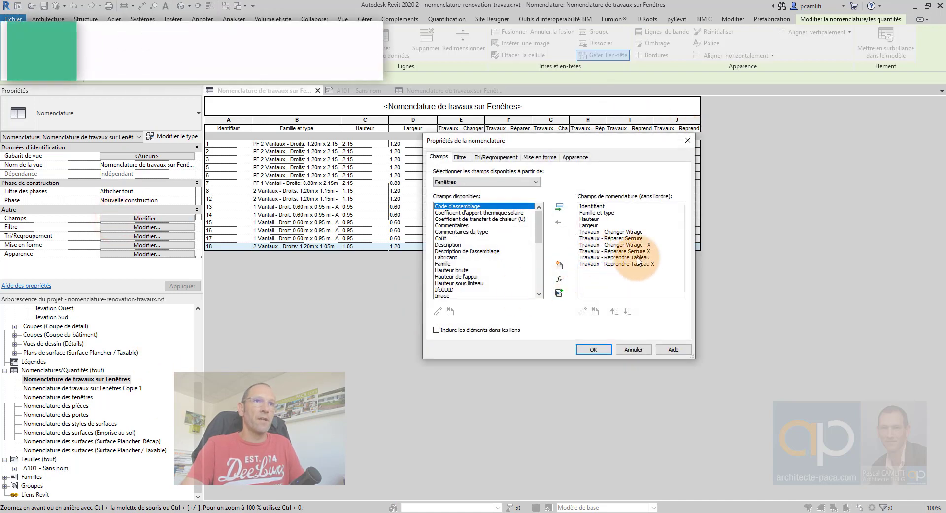
pyautogui.click(629, 263)
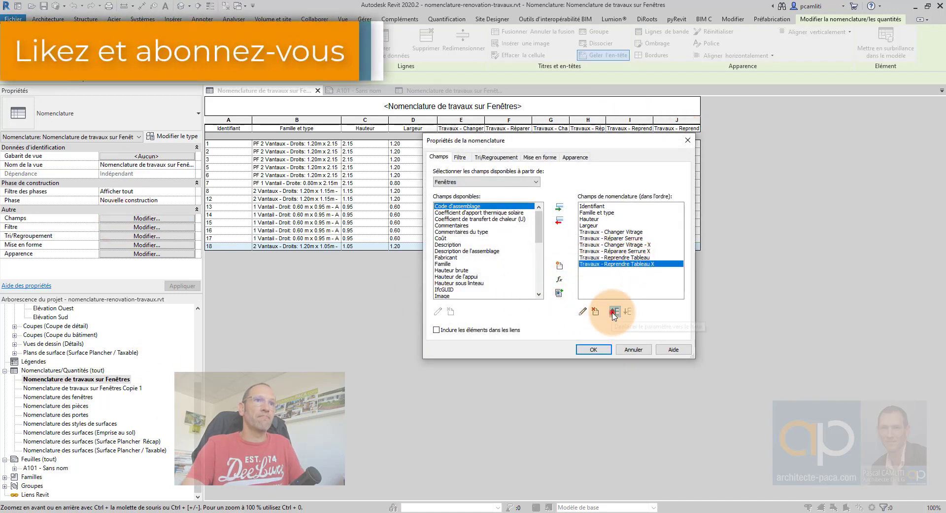
pyautogui.click(613, 311)
pyautogui.click(636, 264)
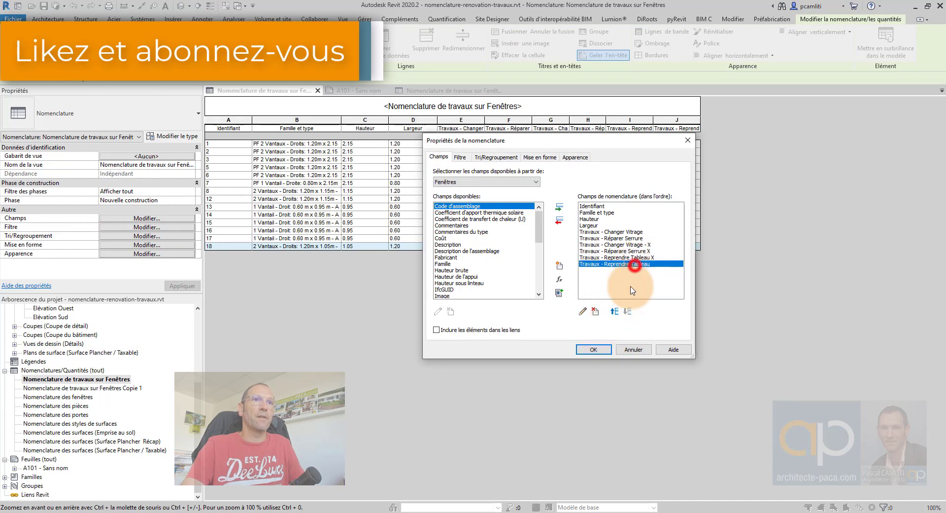
pyautogui.click(616, 312)
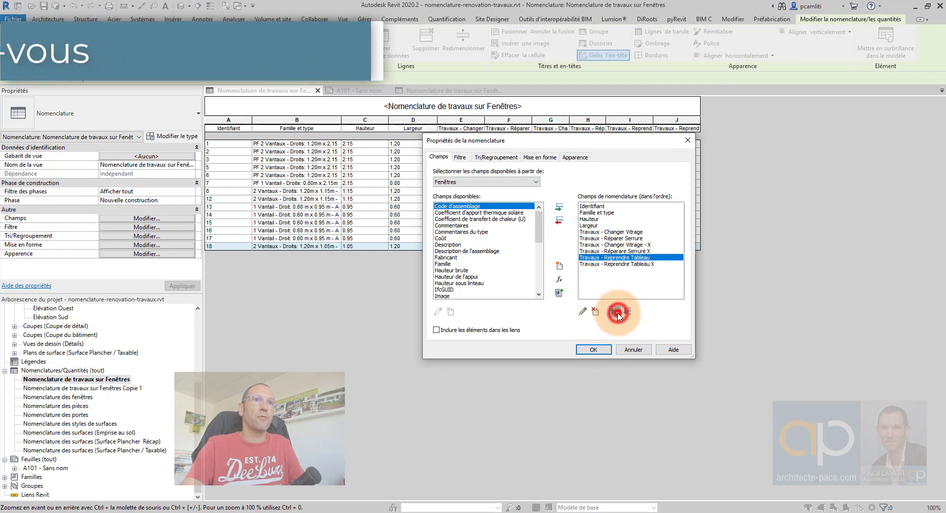
pyautogui.click(615, 312)
pyautogui.click(616, 312)
pyautogui.click(594, 349)
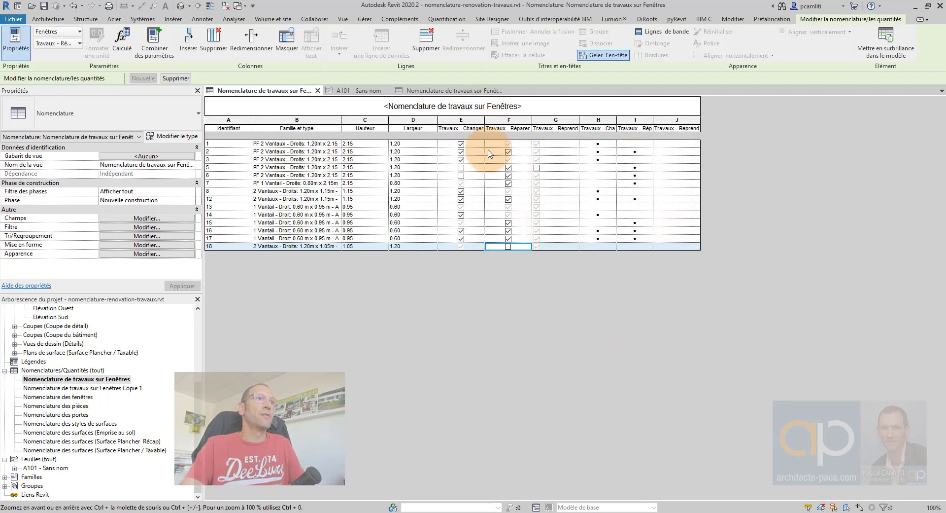
# Step: Turn on Travaux - Reprendre Tableau for the windows with Identifiant 1, 3 and 5 in the schedule
pyautogui.click(537, 144)
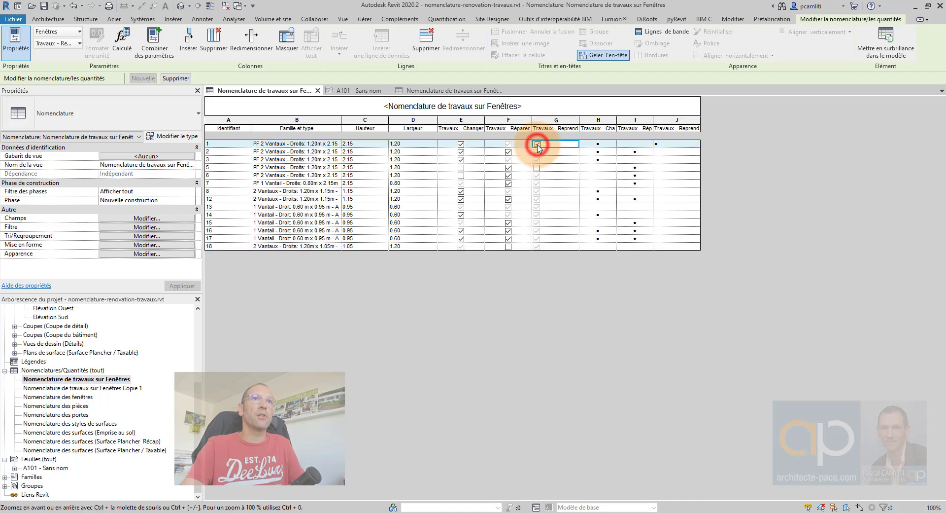
pyautogui.click(537, 160)
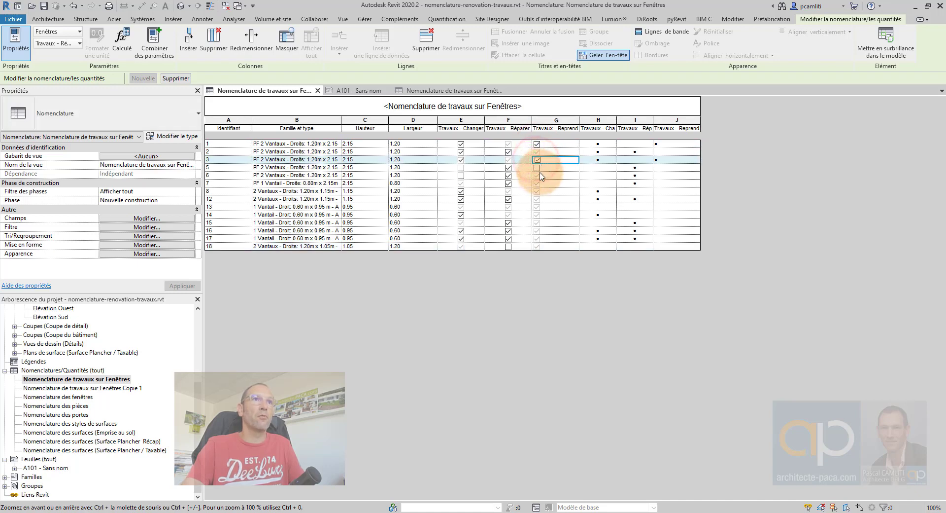
pyautogui.click(537, 167)
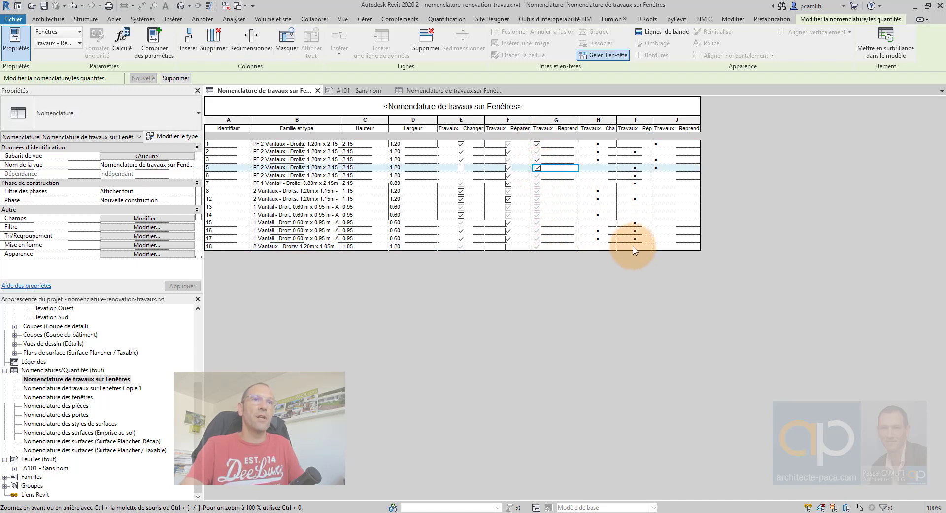
# Step: Open sheet A101 - Sans nom and examine the window works schedule placed on it
pyautogui.click(200, 404)
pyautogui.click(55, 468)
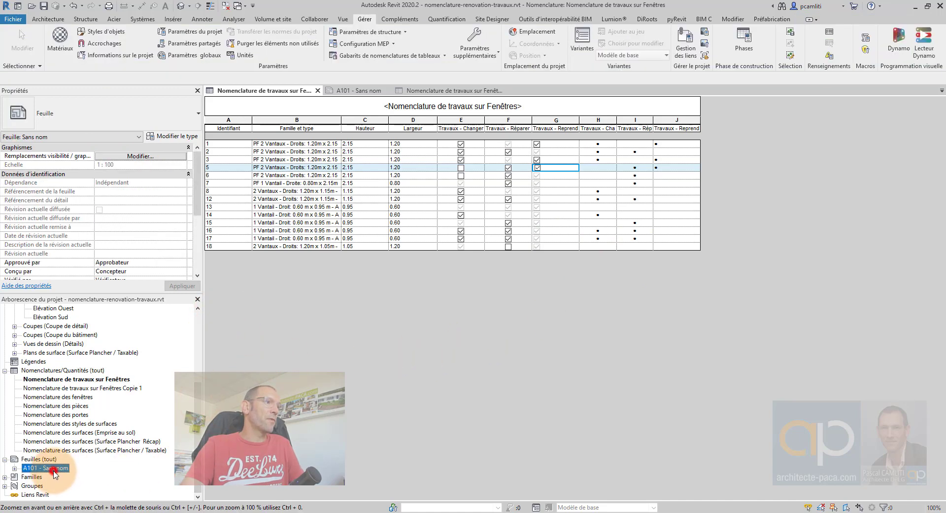
pyautogui.click(54, 471)
pyautogui.click(510, 283)
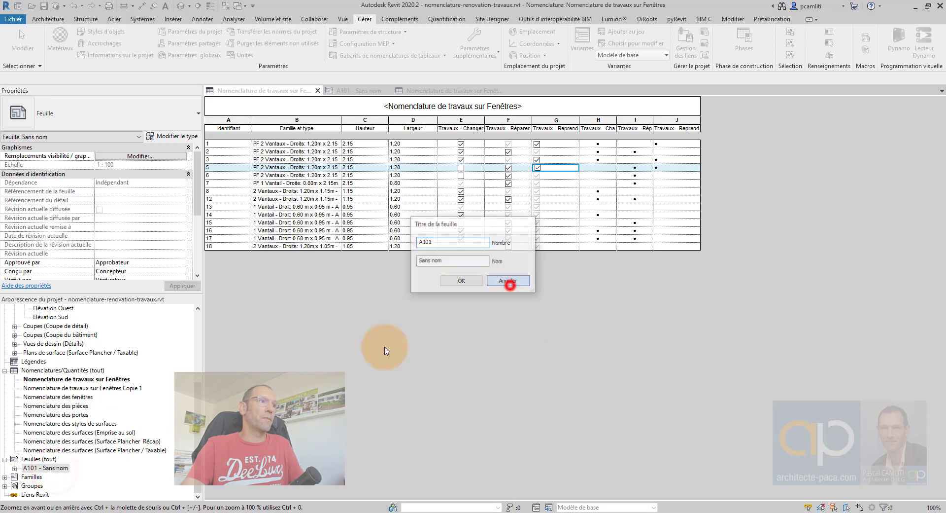
pyautogui.doubleClick(62, 468)
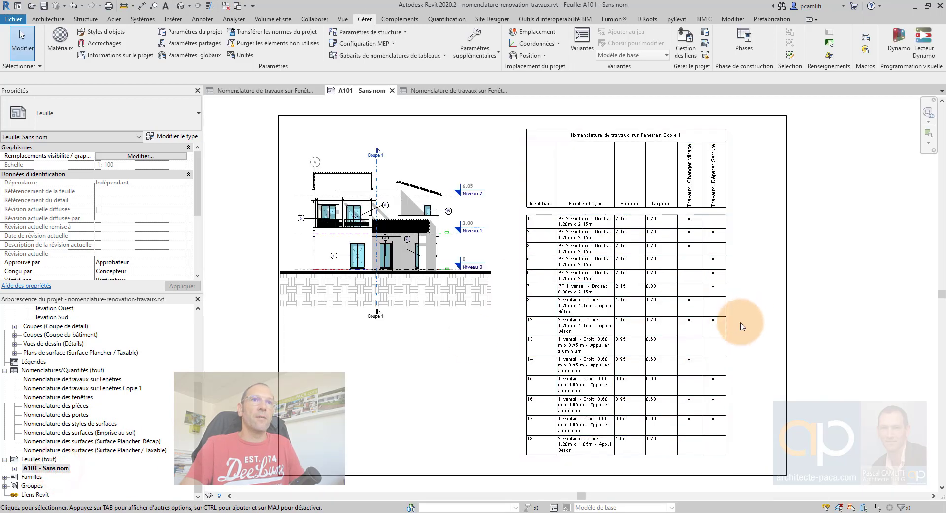
pyautogui.click(696, 255)
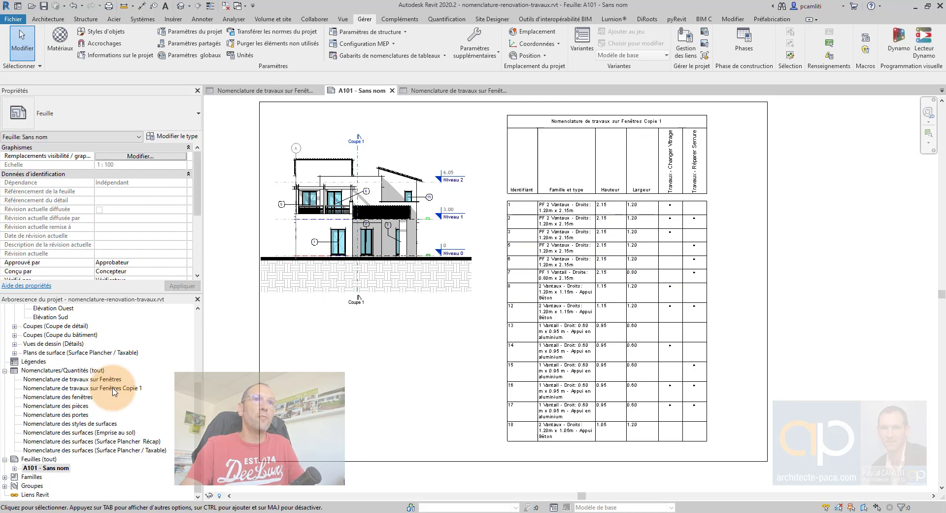
# Step: Compare the original window works schedule with its copy and delete Nomenclature de travaux sur Fenêtres Copie 1 from the project
pyautogui.doubleClick(113, 379)
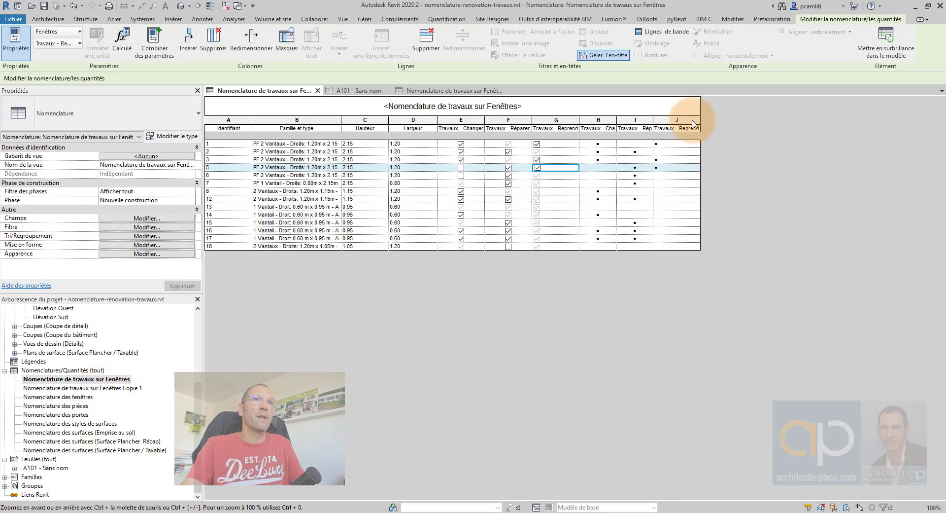
pyautogui.doubleClick(136, 389)
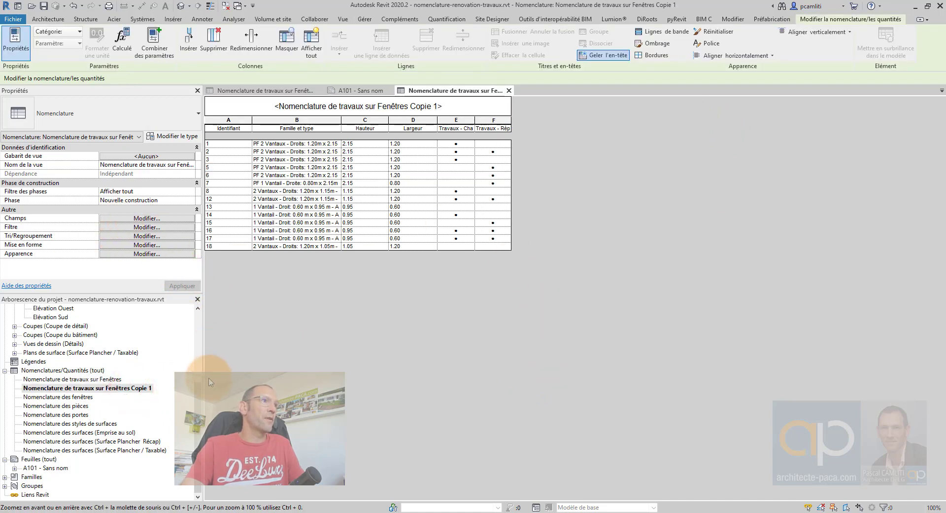
pyautogui.rightClick(117, 387)
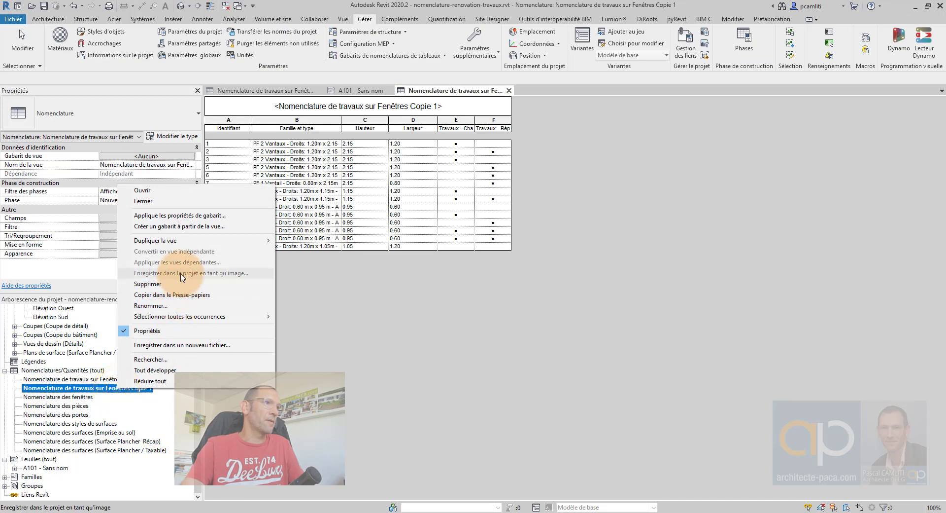
pyautogui.click(175, 284)
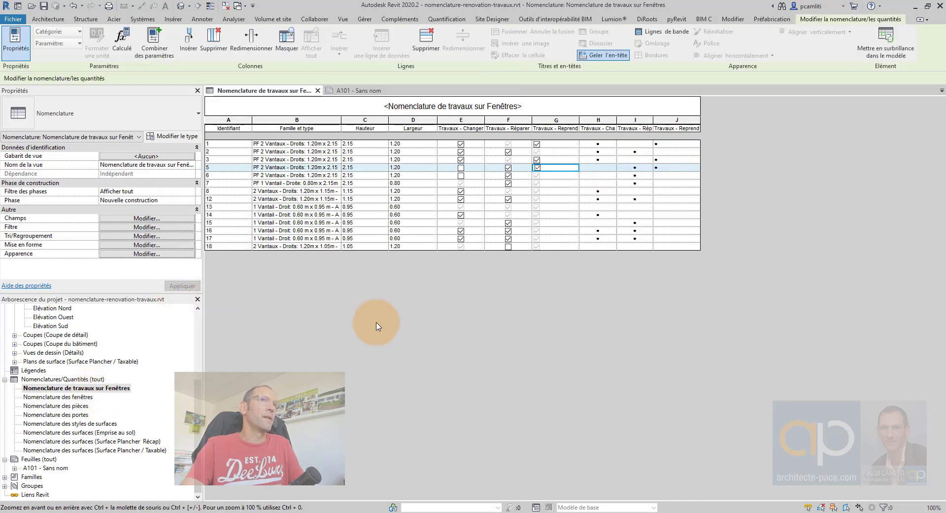
# Step: Center columns J and G, the two Travaux - Reprendre Tableau columns, horizontally in the schedule
pyautogui.click(663, 120)
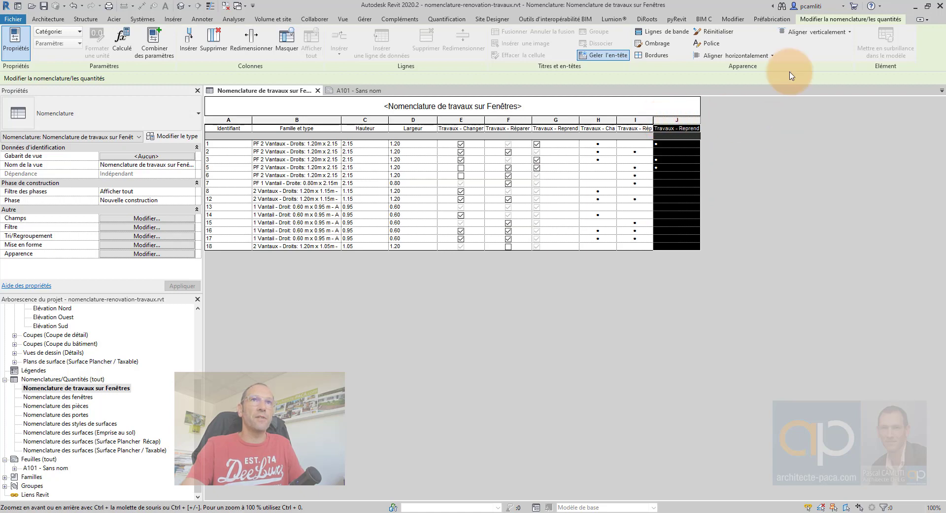
pyautogui.click(734, 56)
pyautogui.click(753, 81)
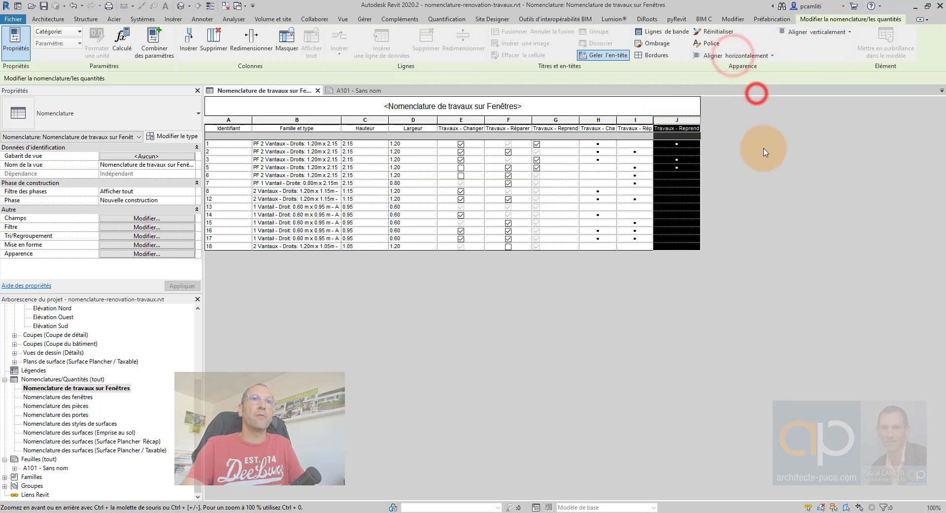
pyautogui.click(556, 120)
pyautogui.click(728, 56)
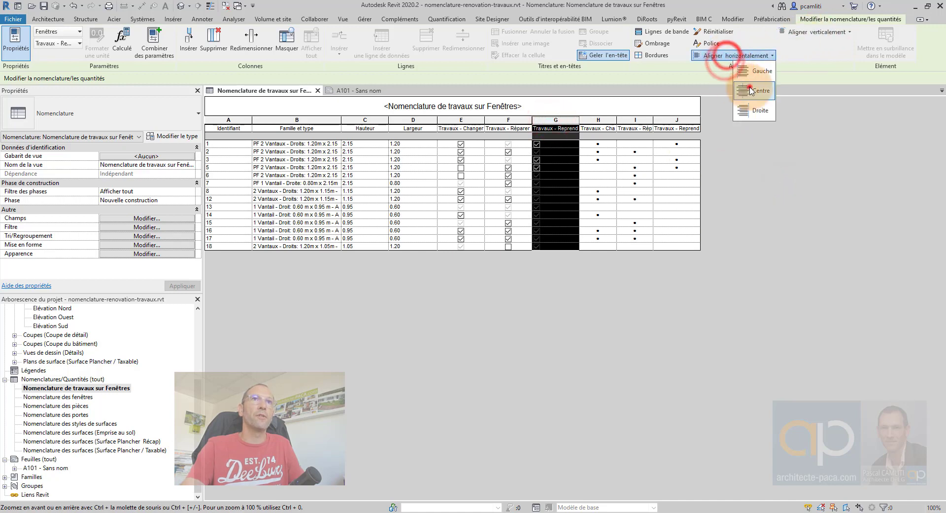
pyautogui.click(748, 82)
# Step: Review the formatting settings of the schedule's fields and close the schedule properties
pyautogui.click(684, 128)
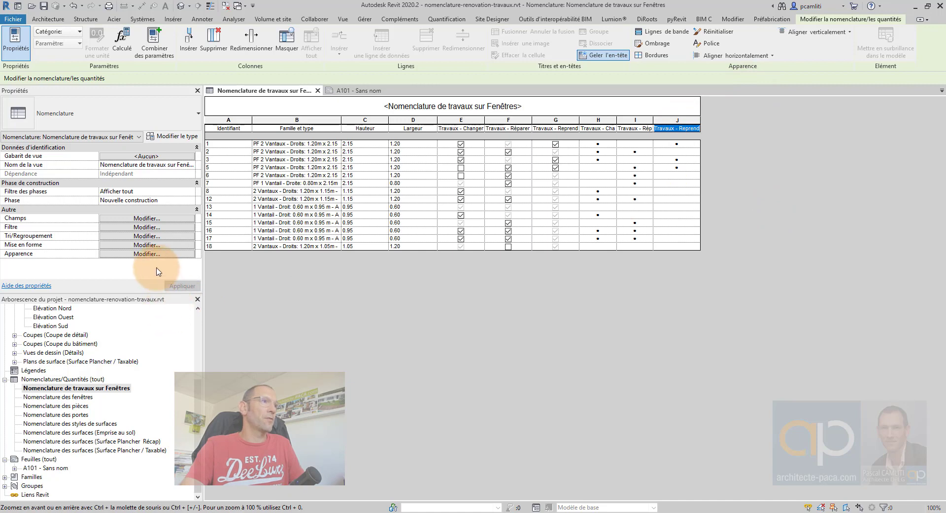
pyautogui.click(130, 228)
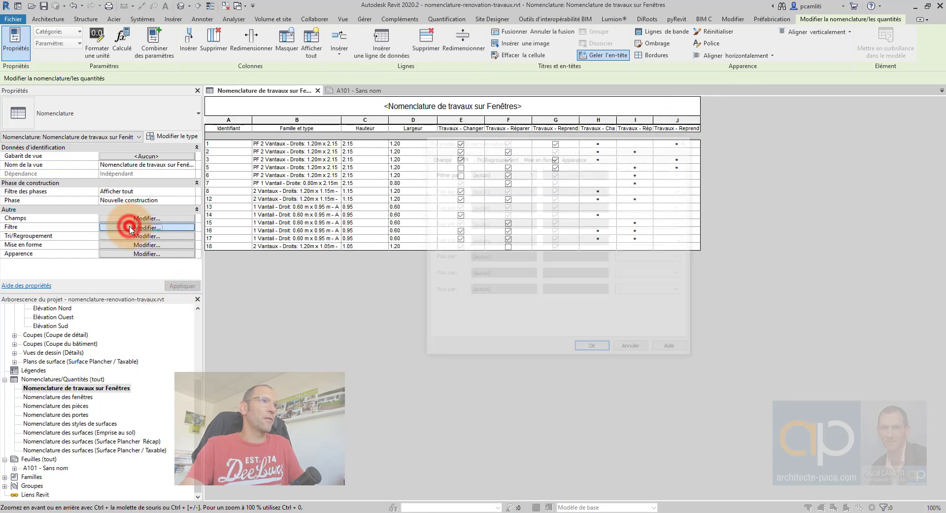
pyautogui.click(541, 159)
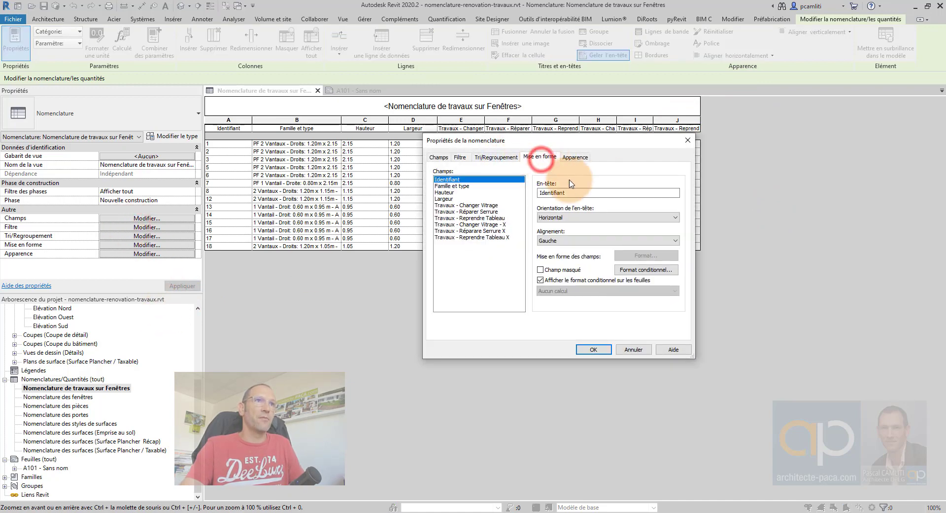
pyautogui.click(611, 350)
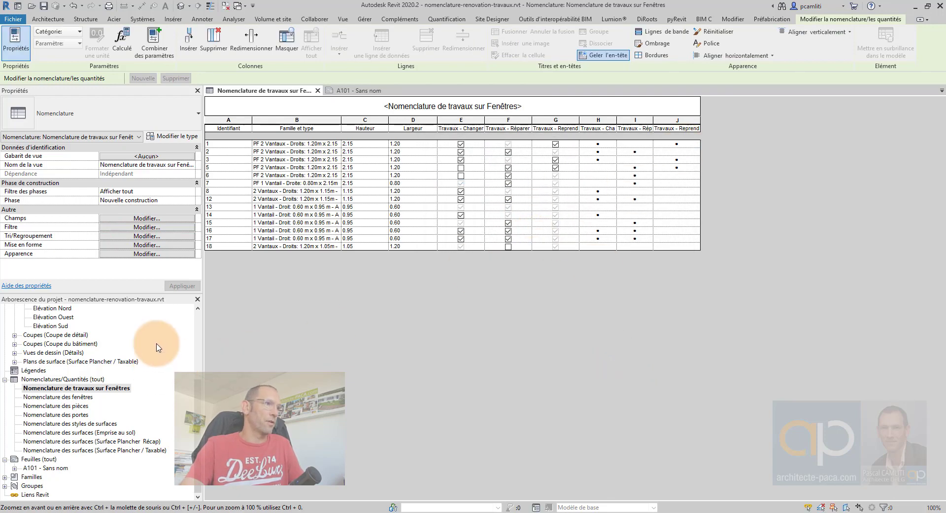
# Step: Duplicate the schedule Nomenclature de travaux sur Fenêtres and rename the copy Nomenclature de travaux sur Fenêtres Finale
pyautogui.rightClick(104, 388)
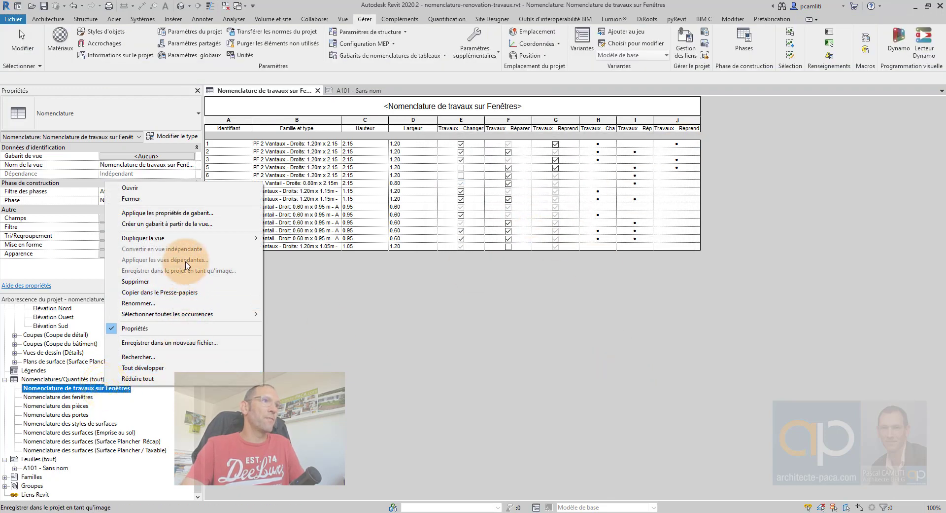
pyautogui.moveTo(148, 238)
pyautogui.click(282, 238)
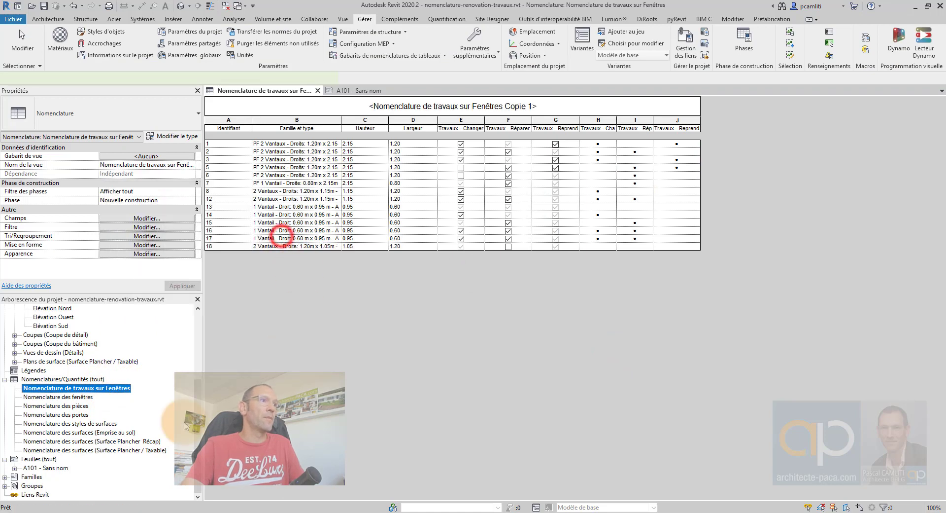
pyautogui.rightClick(143, 397)
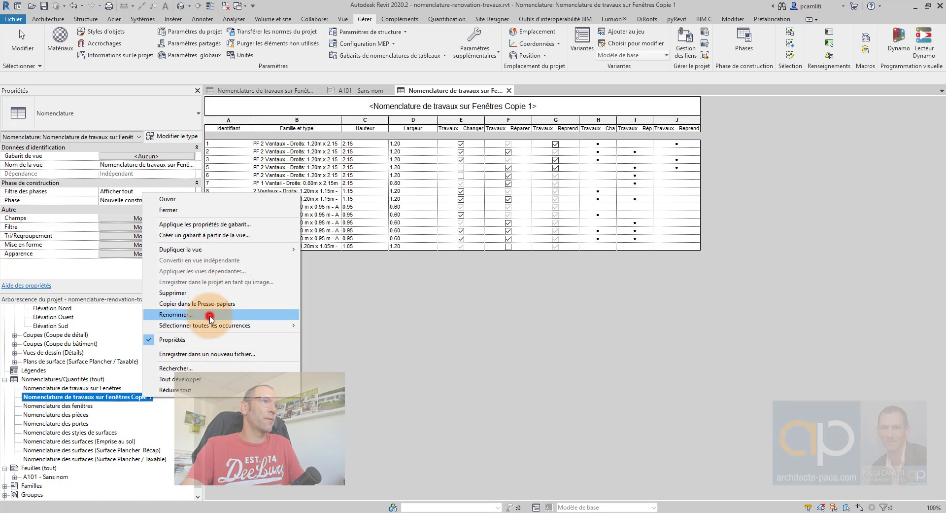
pyautogui.click(210, 314)
pyautogui.moveTo(126, 398); pyautogui.dragTo(176, 391)
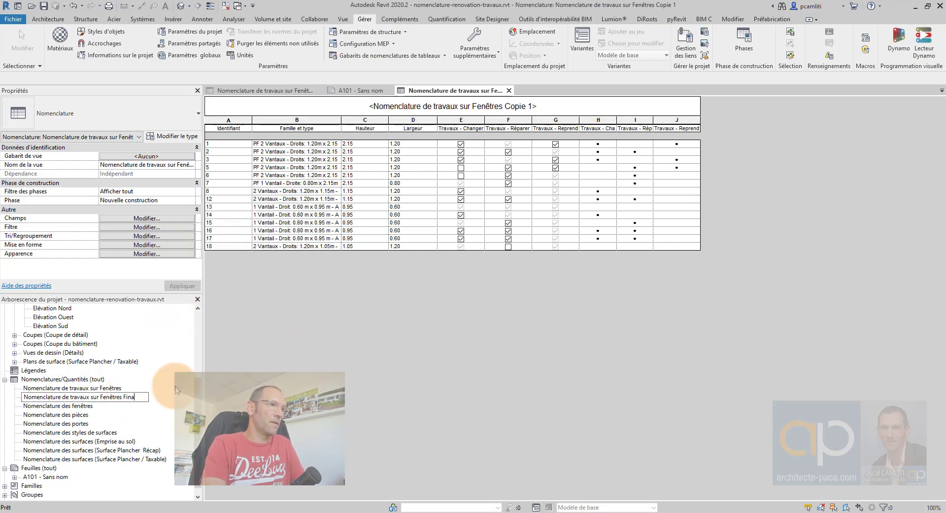
pyautogui.write('Finale')
pyautogui.press('Return')
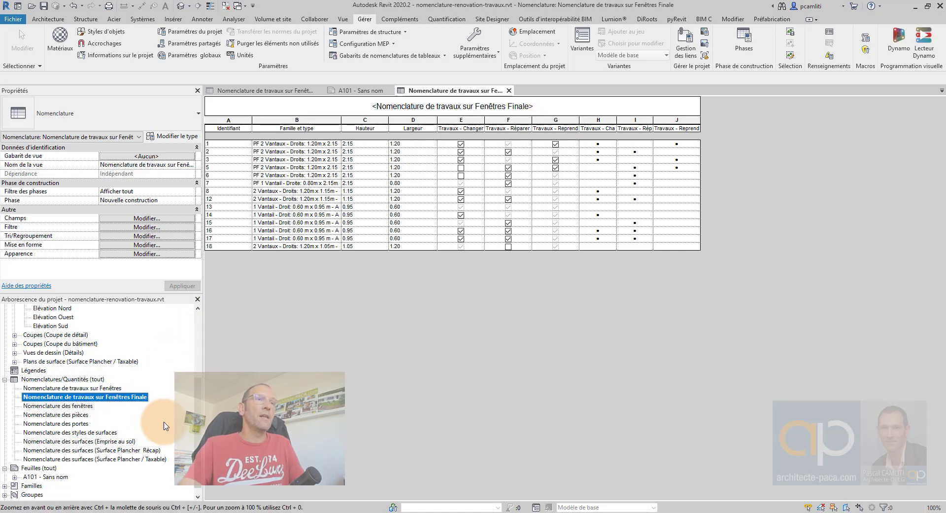
# Step: Place the schedule Nomenclature de travaux sur Fenêtres Finale on sheet A101 - Sans nom, beside the elevation
pyautogui.scroll(-1, 63, 468)
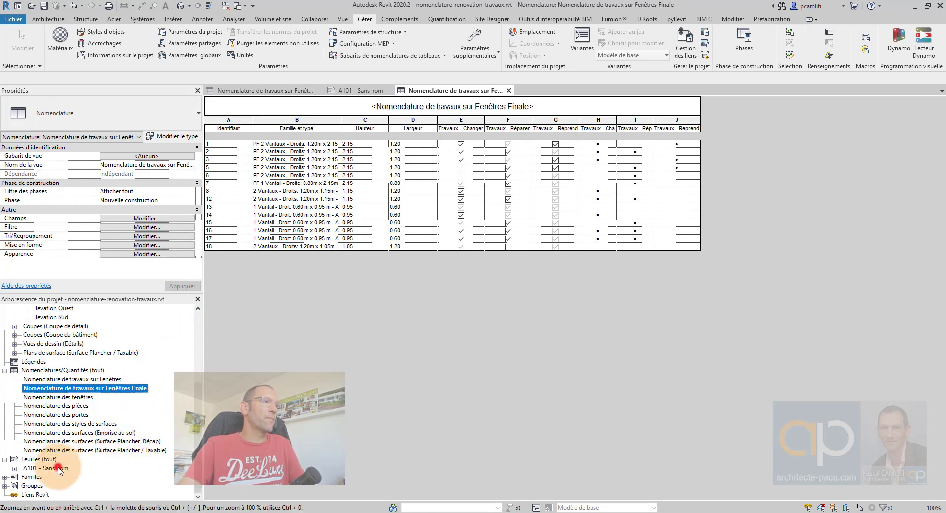
pyautogui.doubleClick(58, 468)
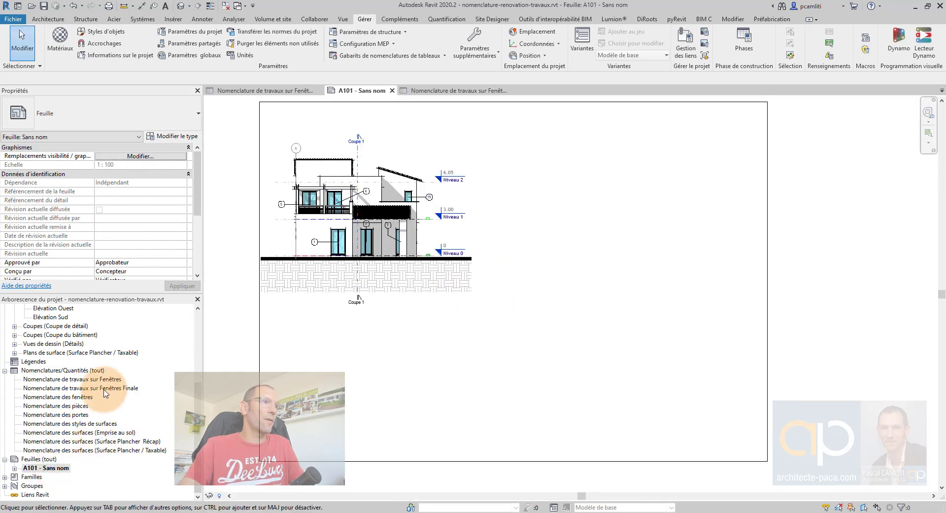
pyautogui.moveTo(105, 392); pyautogui.dragTo(613, 279)
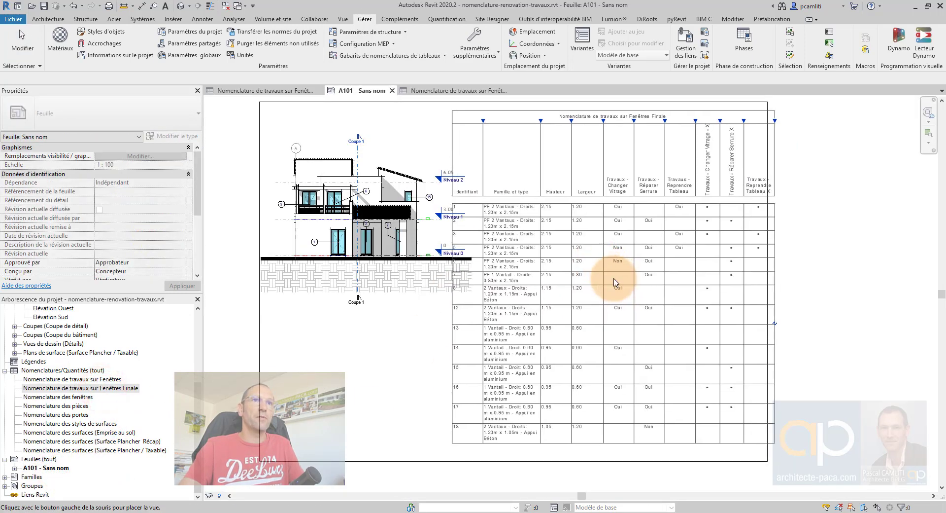
pyautogui.click(614, 281)
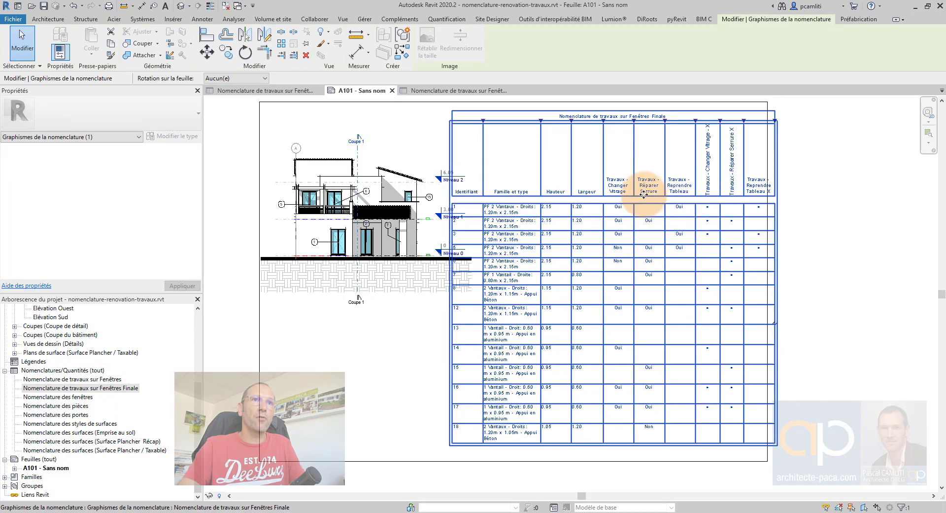
pyautogui.click(827, 261)
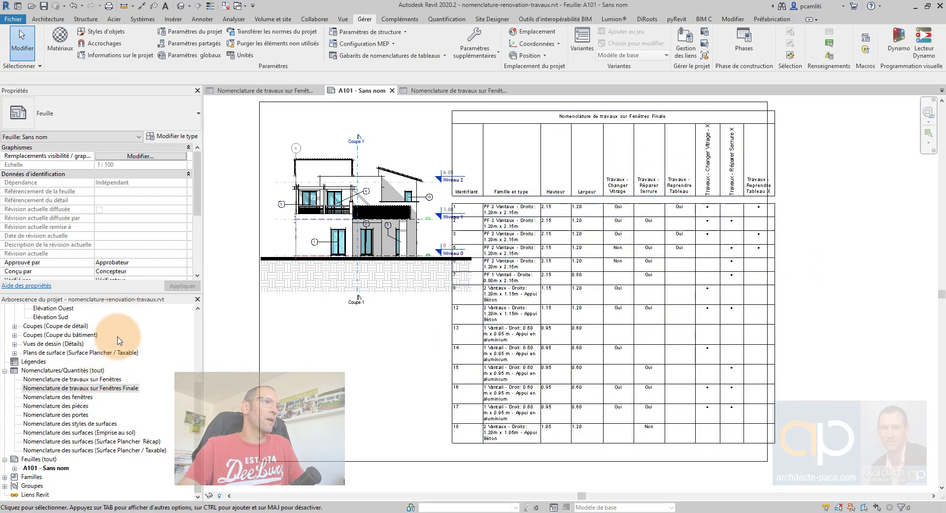
# Step: Hide the Oui/Non fields Travaux - Changer Vitrage, Réparer Serrure and Reprendre Tableau in the Finale schedule
pyautogui.scroll(5, 120, 358)
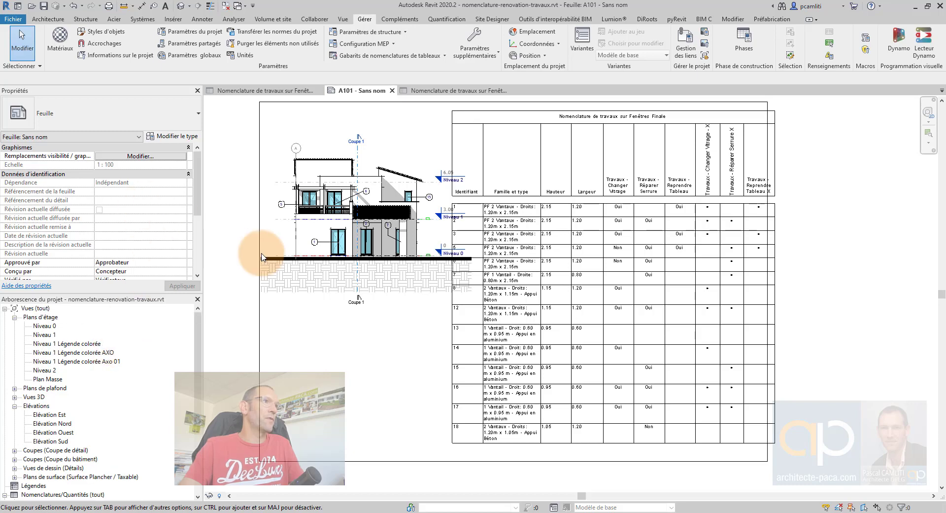
pyautogui.doubleClick(546, 238)
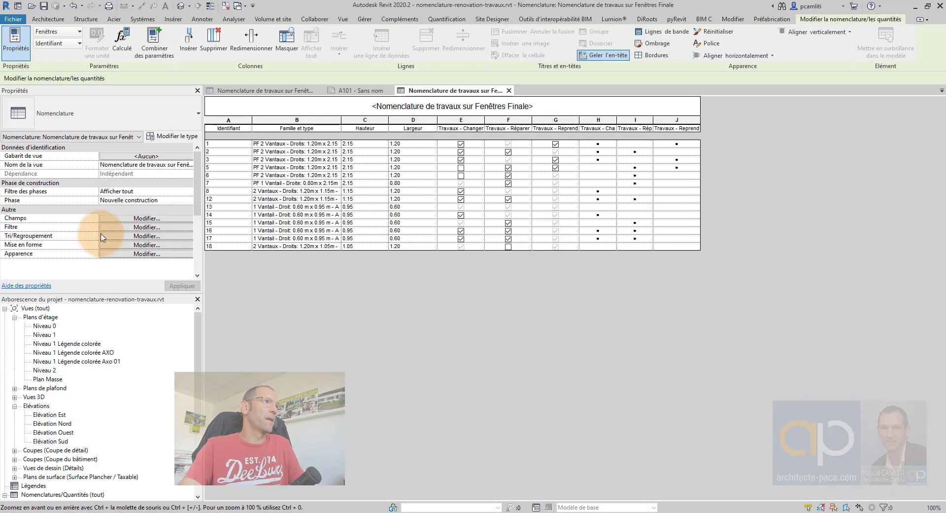
pyautogui.click(107, 245)
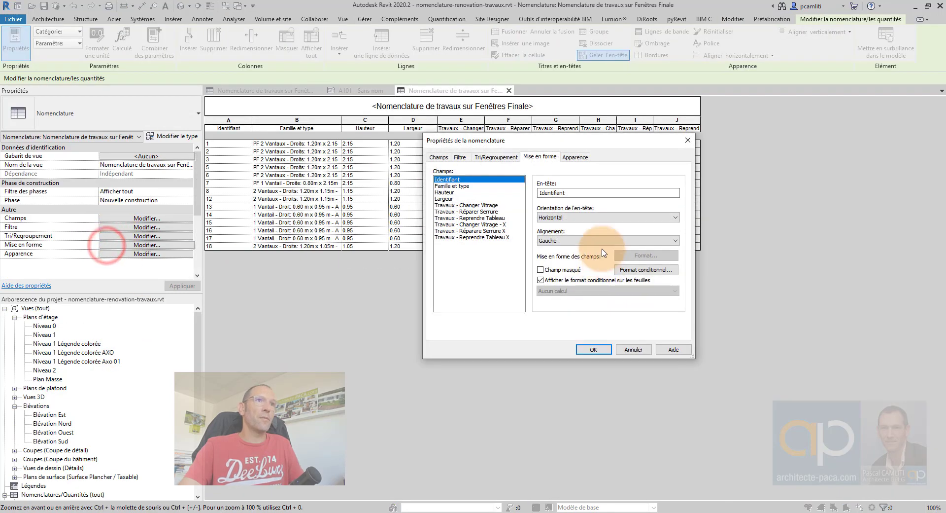
pyautogui.moveTo(484, 206); pyautogui.dragTo(483, 218)
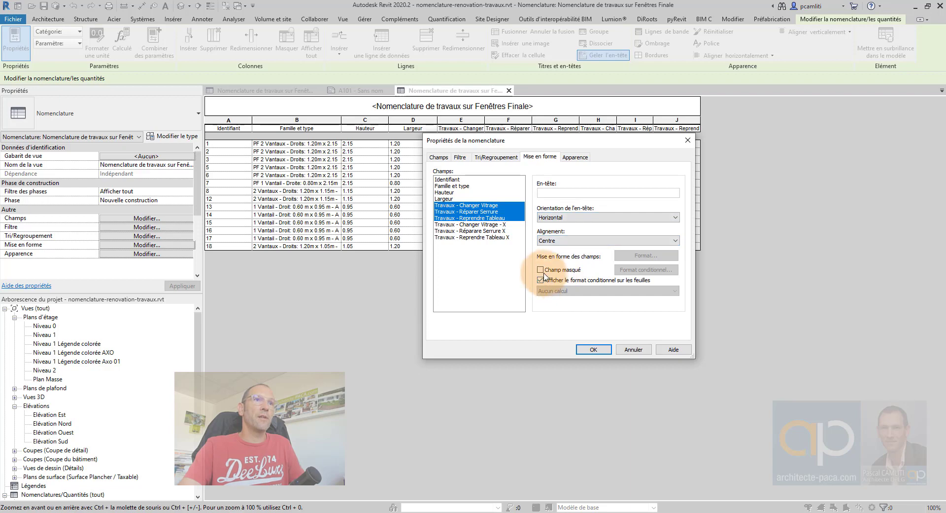
pyautogui.click(585, 348)
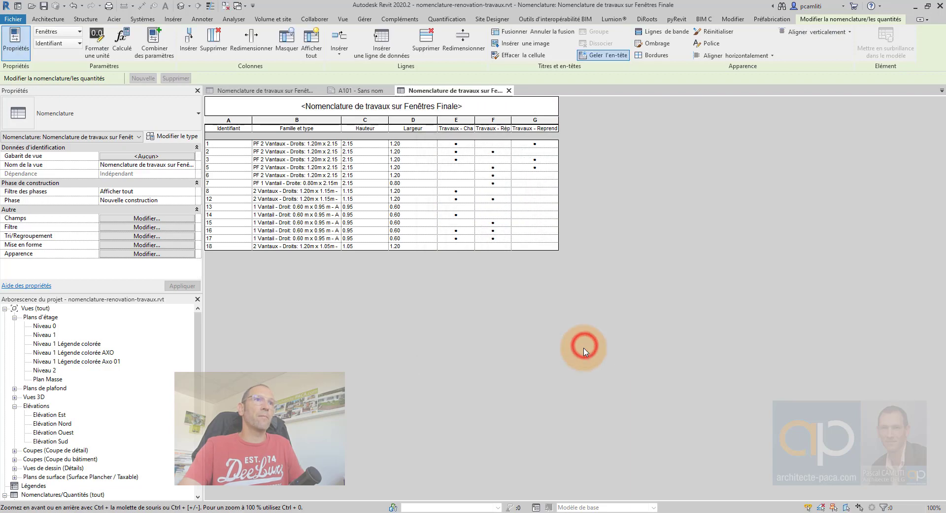
# Step: Set the header orientation of the field Travaux - Reprendre Tableau X to vertical in the Finale schedule
pyautogui.click(125, 255)
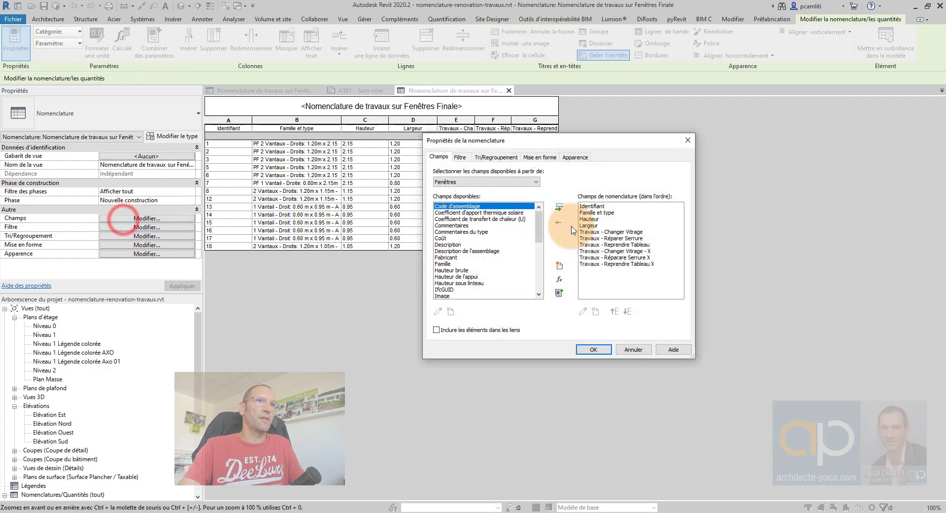
pyautogui.click(540, 157)
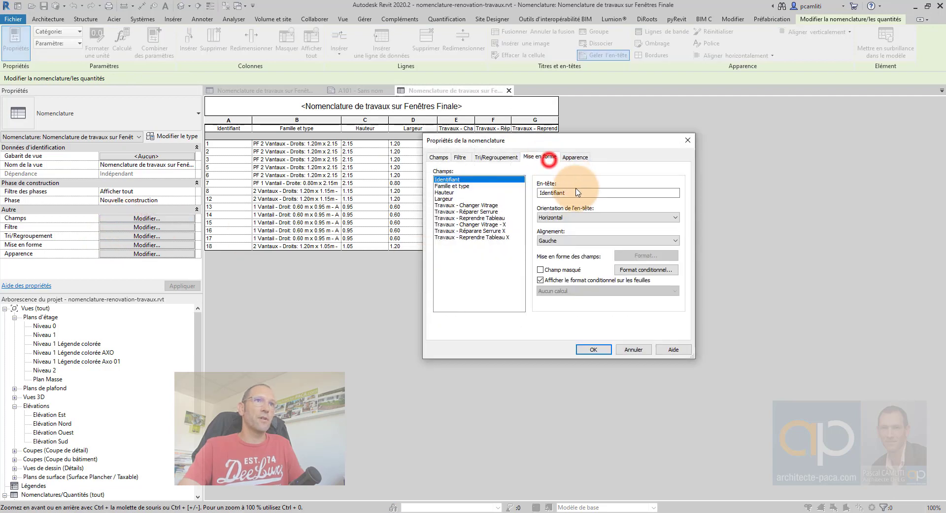
pyautogui.click(480, 238)
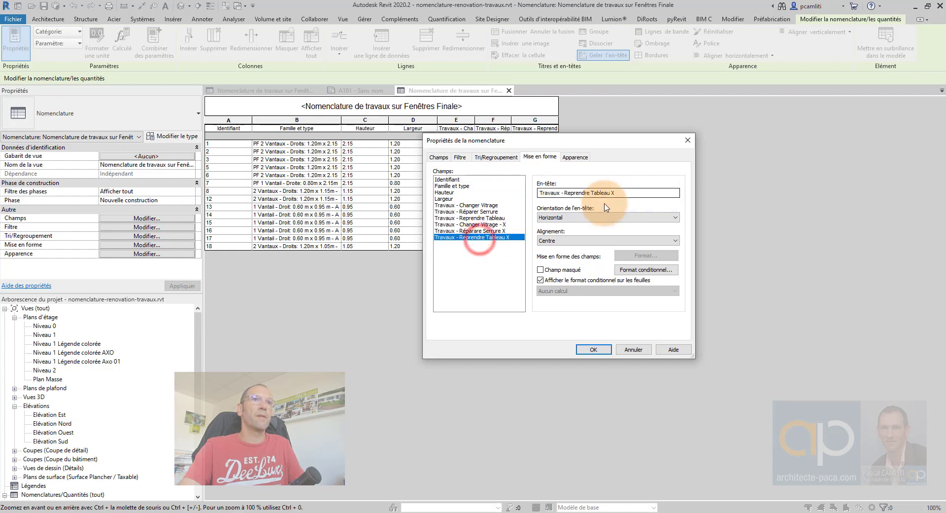
pyautogui.click(565, 218)
pyautogui.click(591, 347)
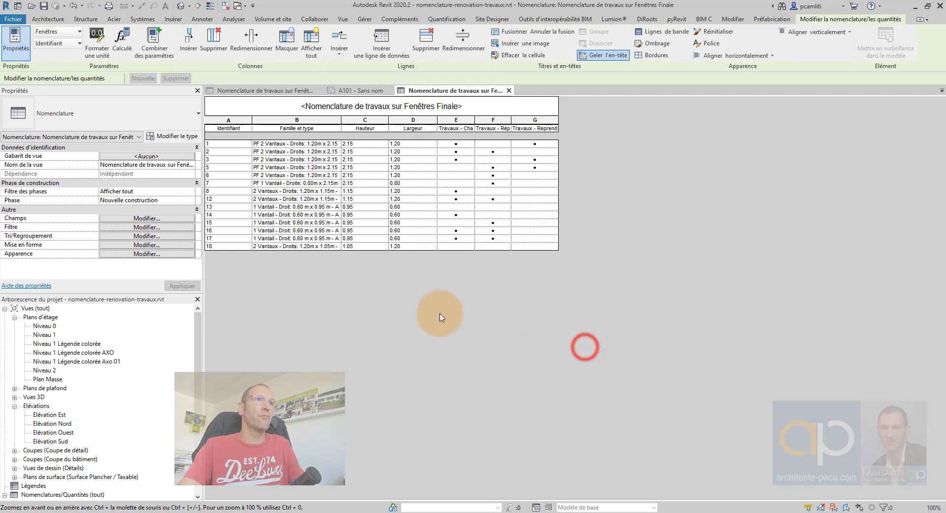
# Step: On sheet A101 - Sans nom, move the Finale schedule clear of the elevation while keeping it within the sheet frame
pyautogui.scroll(-5, 113, 444)
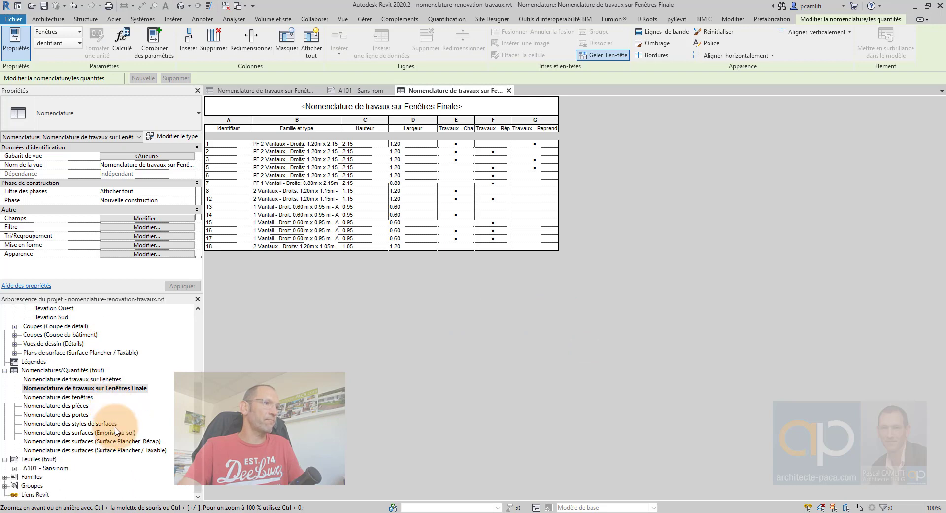
pyautogui.doubleClick(50, 468)
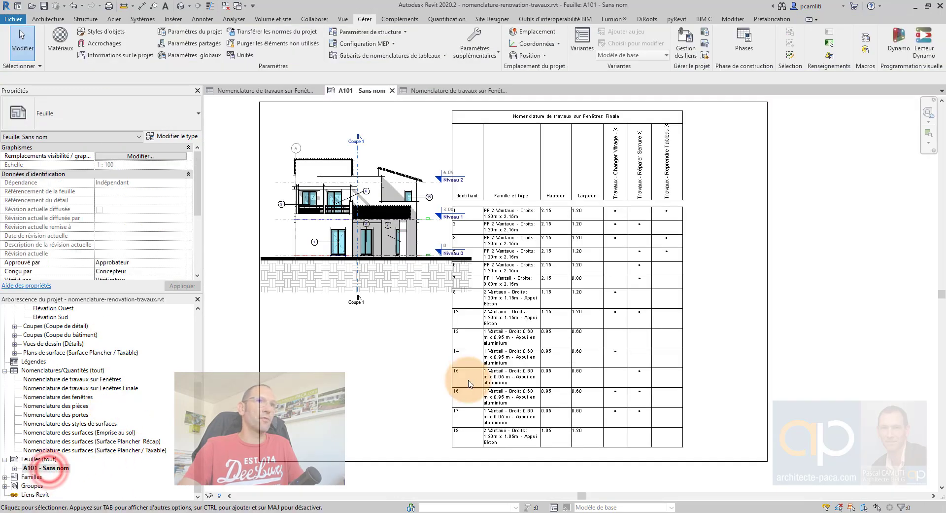
pyautogui.click(647, 265)
pyautogui.moveTo(647, 265); pyautogui.dragTo(707, 264)
pyautogui.click(789, 255)
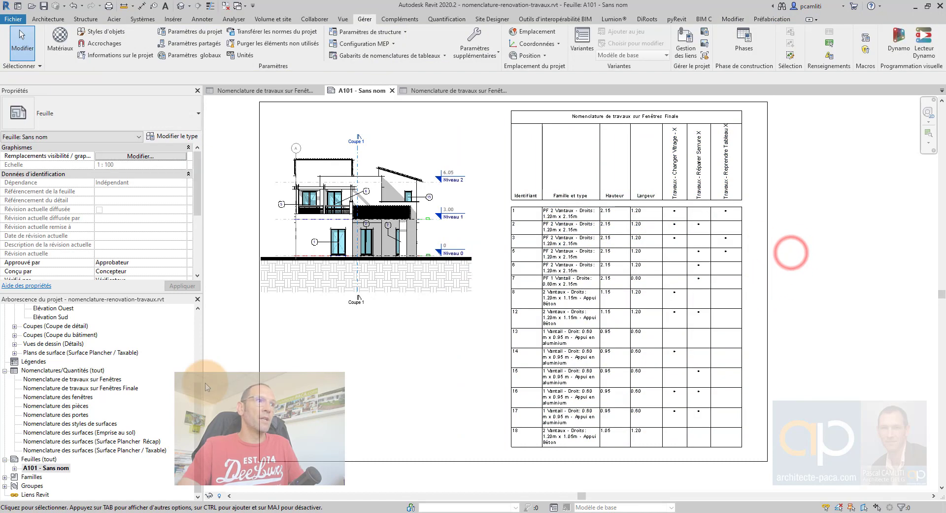
# Step: In Nomenclature de travaux sur Fenêtres, untick Travaux - Reprendre Tableau for window 6, tick it for windows 8 and 12, and reopen sheet A101
pyautogui.doubleClick(109, 380)
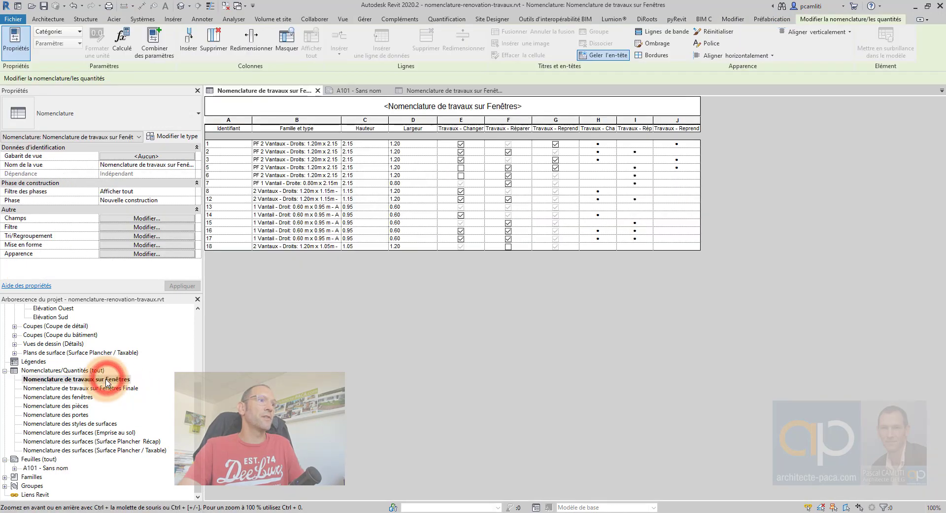
pyautogui.click(557, 176)
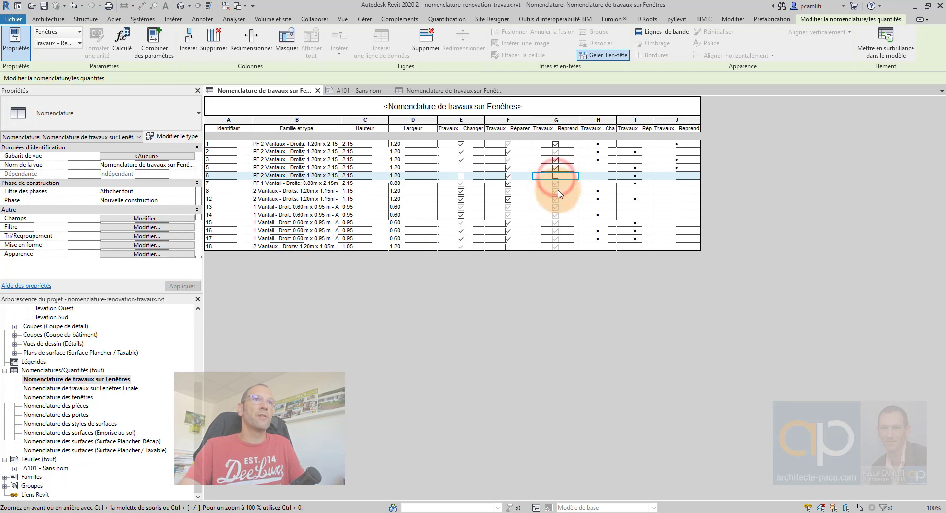
pyautogui.click(556, 191)
pyautogui.click(555, 198)
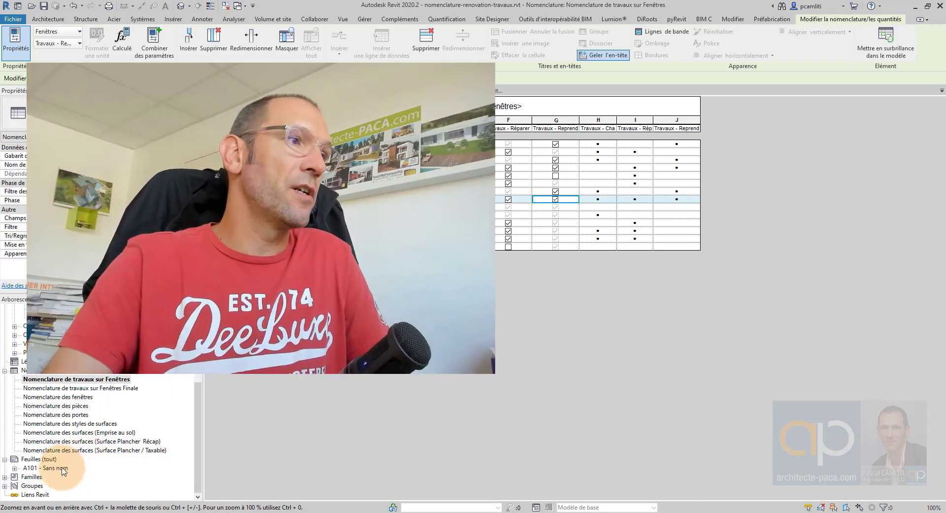
pyautogui.doubleClick(63, 468)
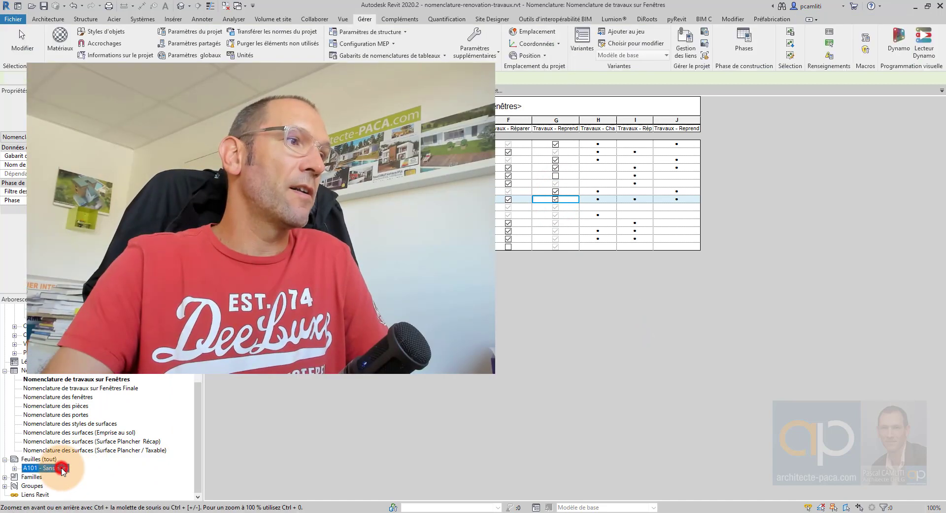